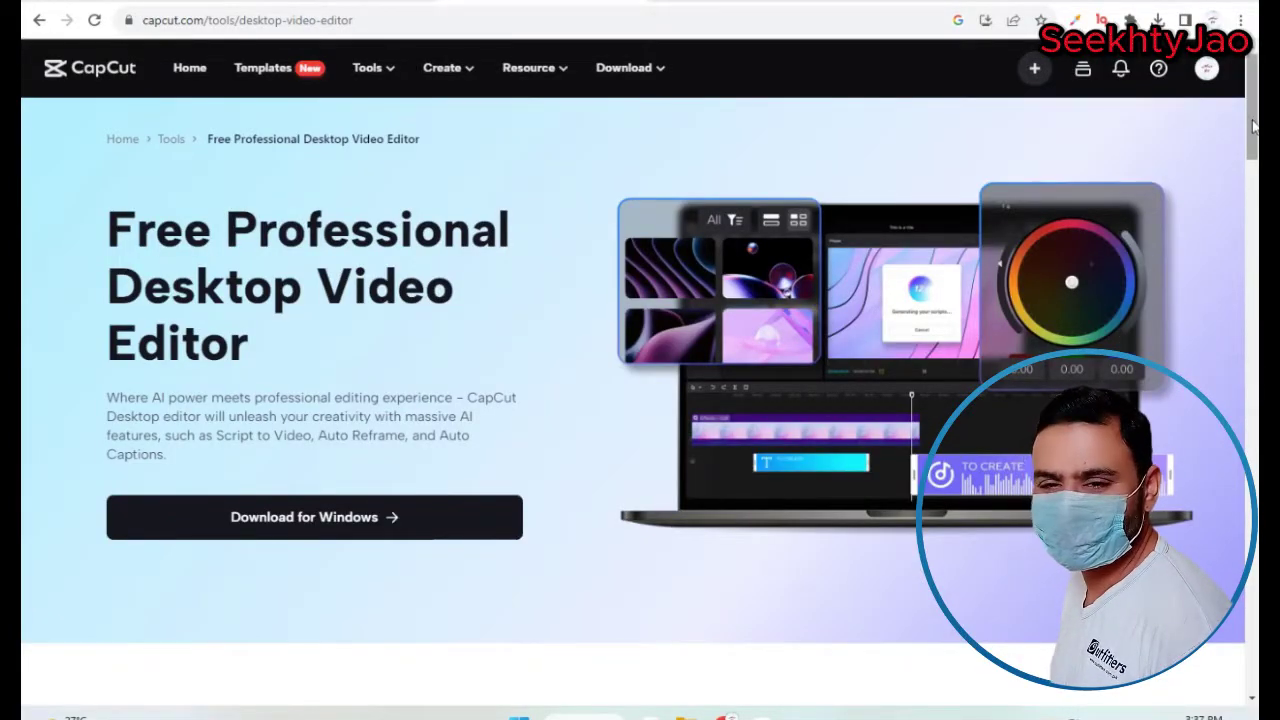
Search Google in Chrome for 'download capcut for windows'.
scroll(1253, 125, down, 1)
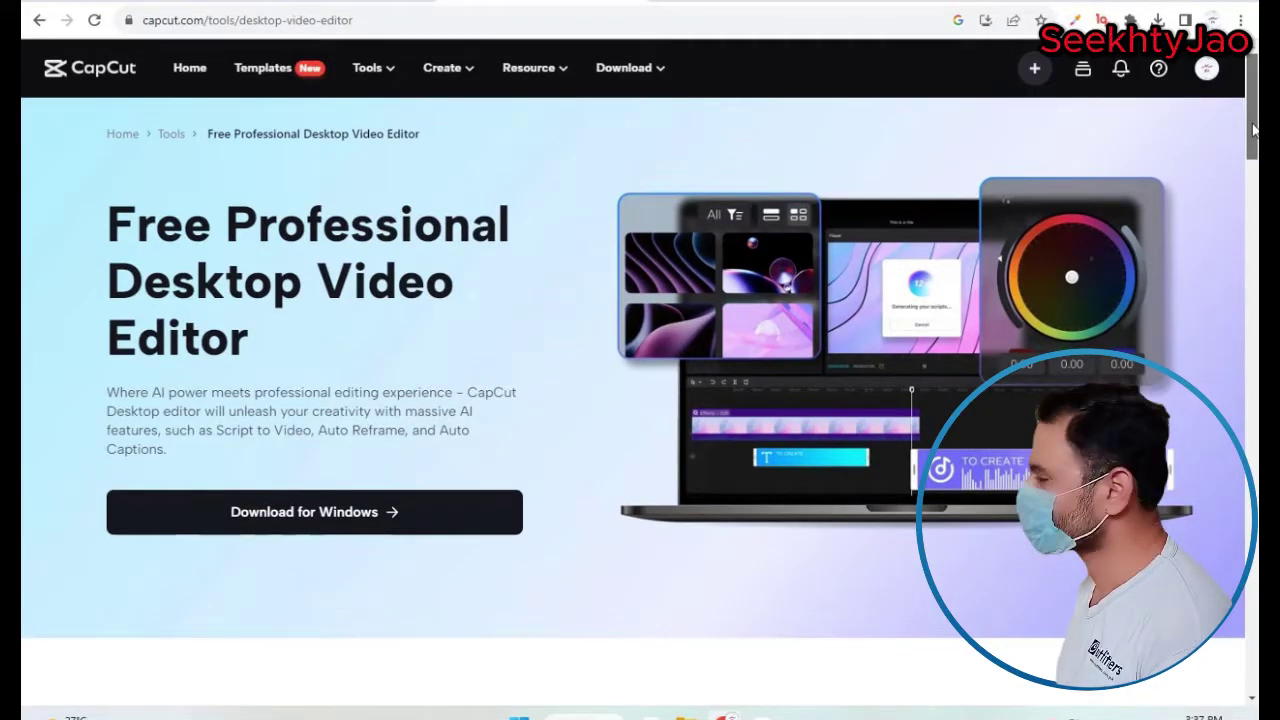
drag(1253, 125, 1255, 548)
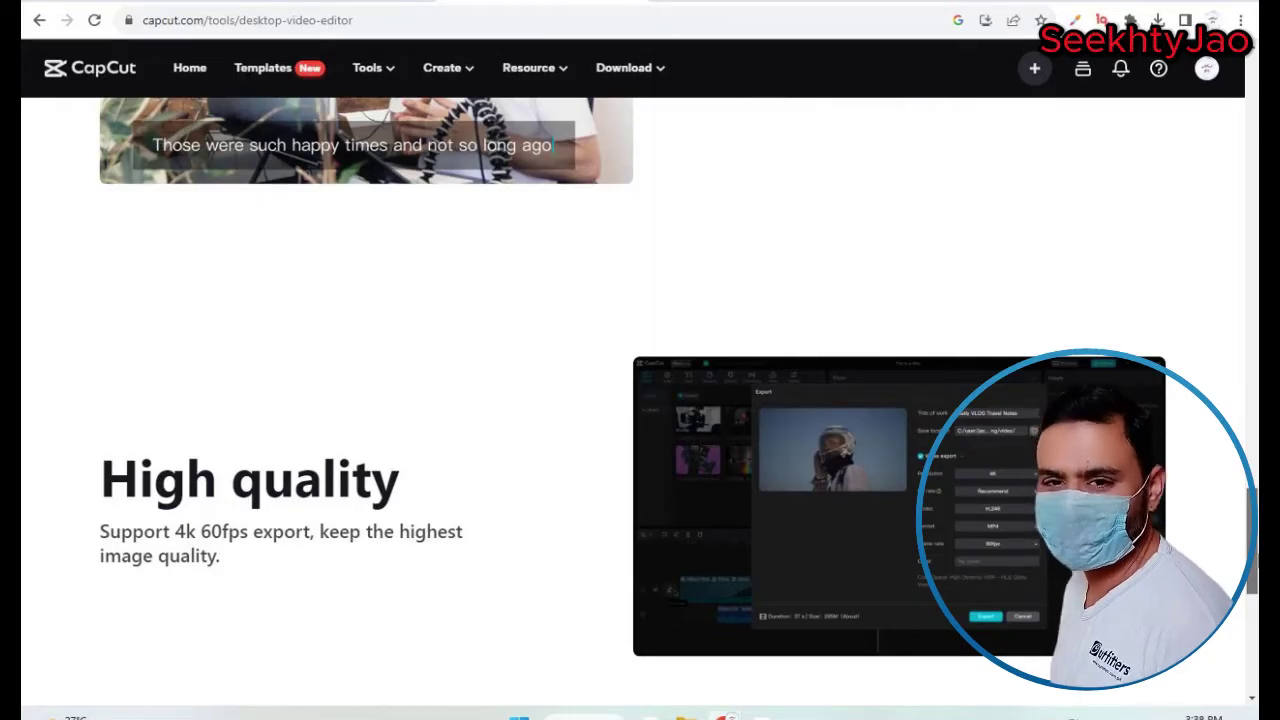
click(257, 70)
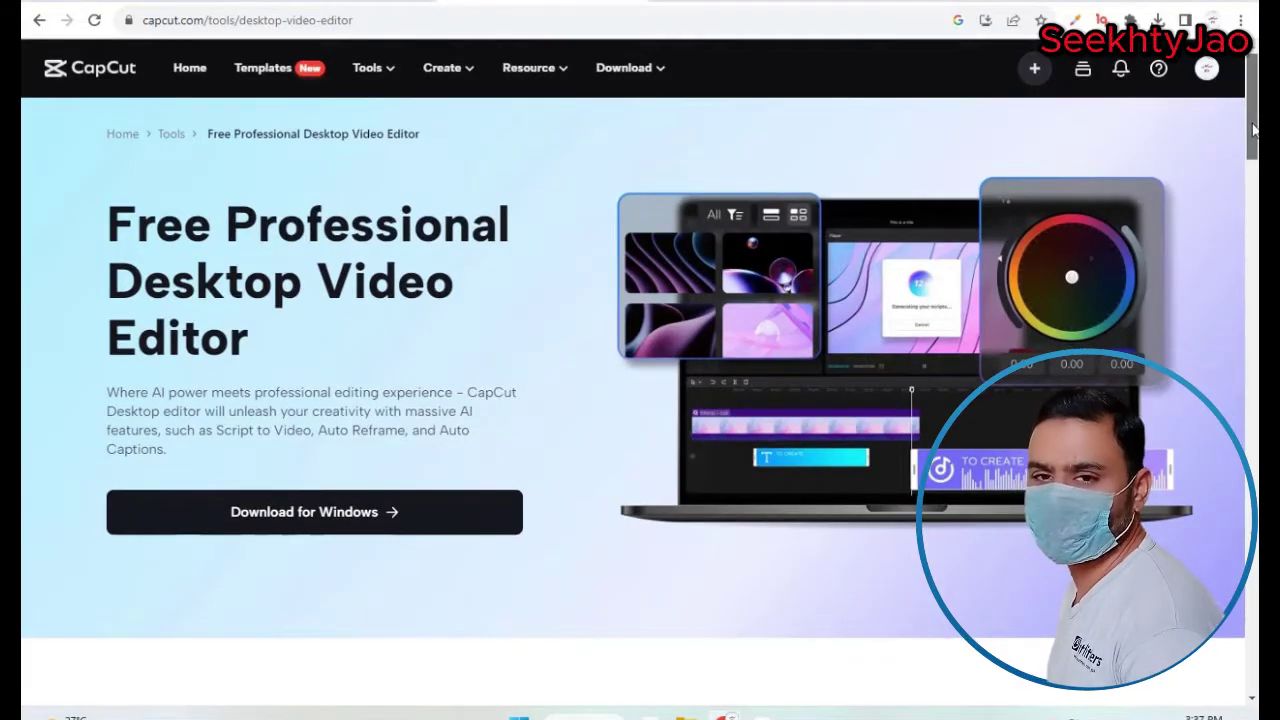
drag(1252, 128, 1255, 339)
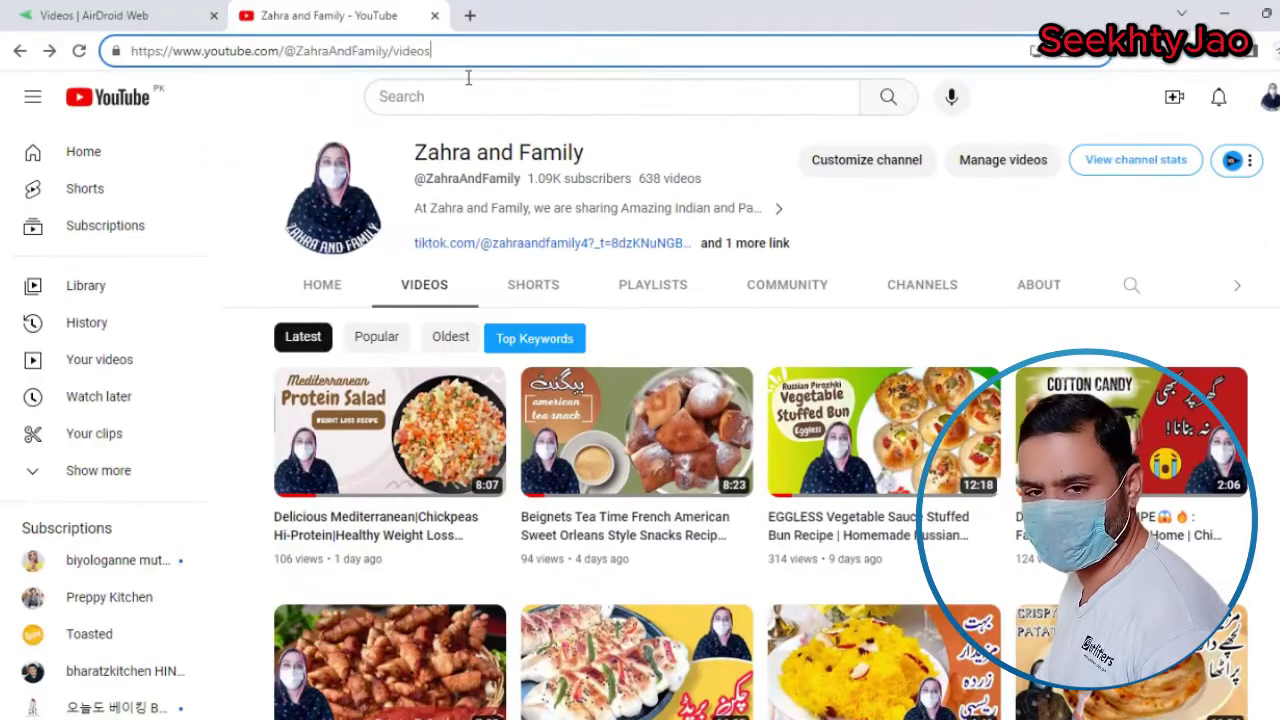
click(90, 50)
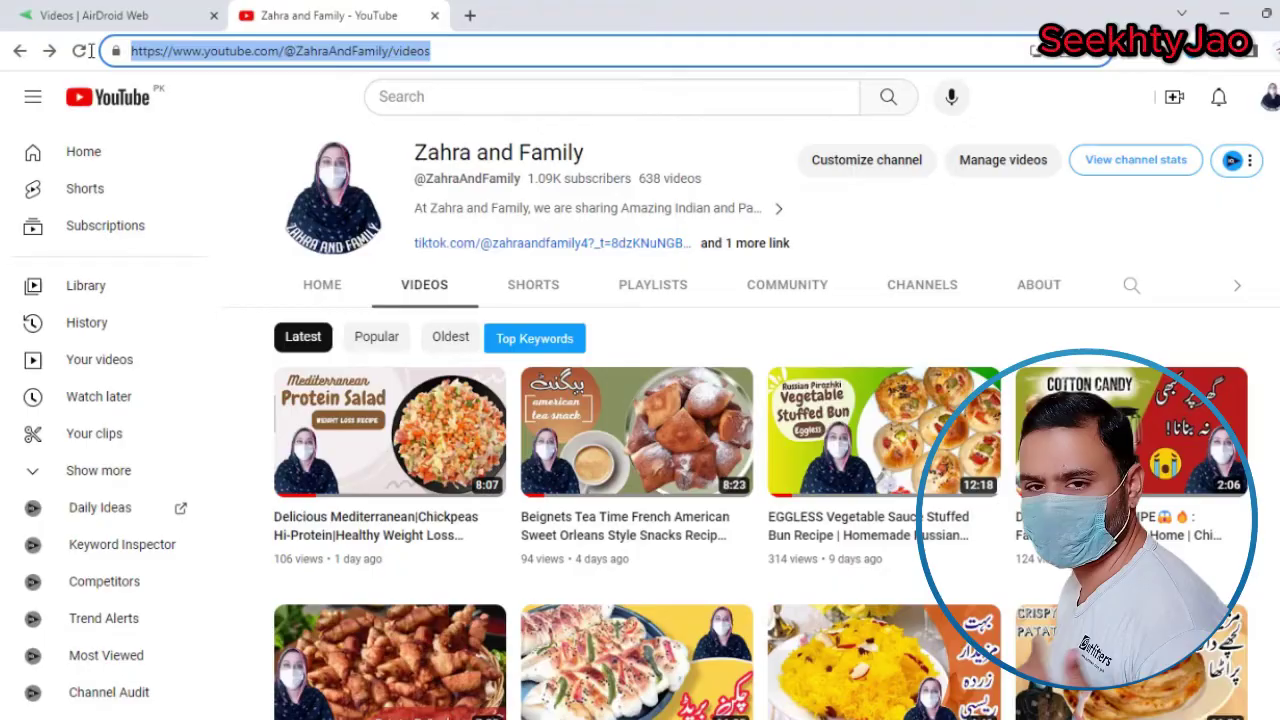
text(download ca)
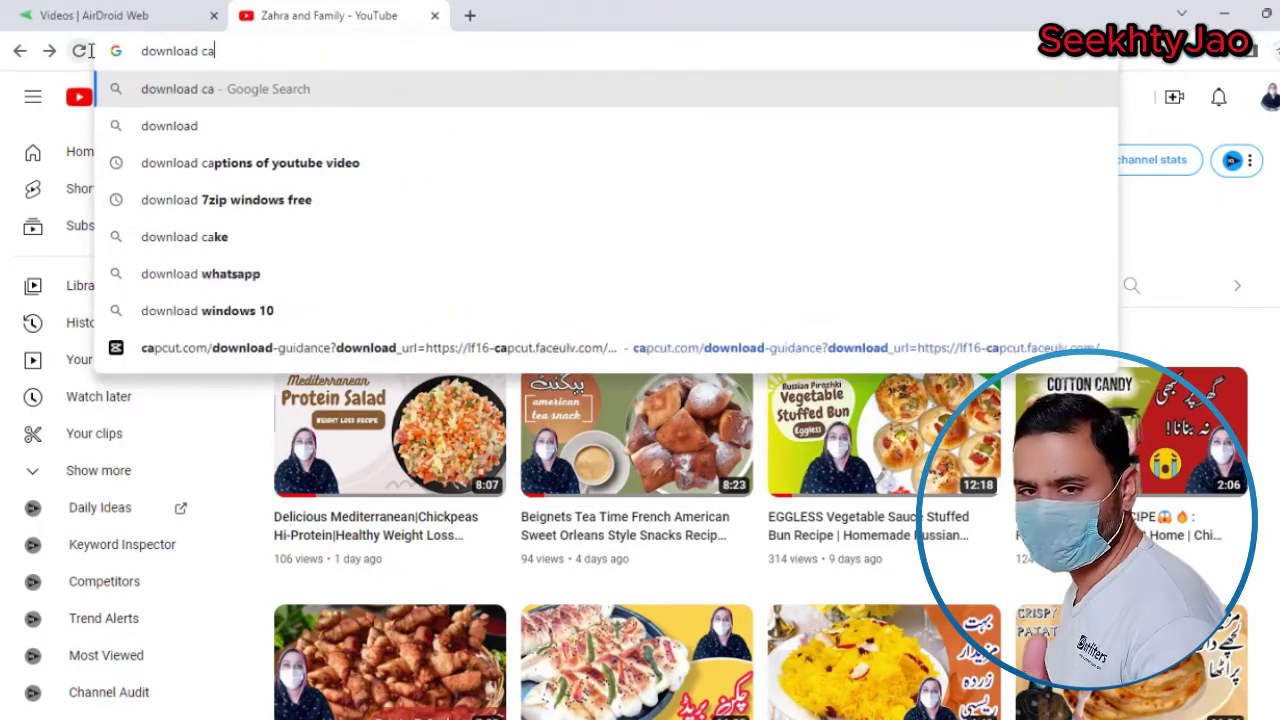
text(pcut for win)
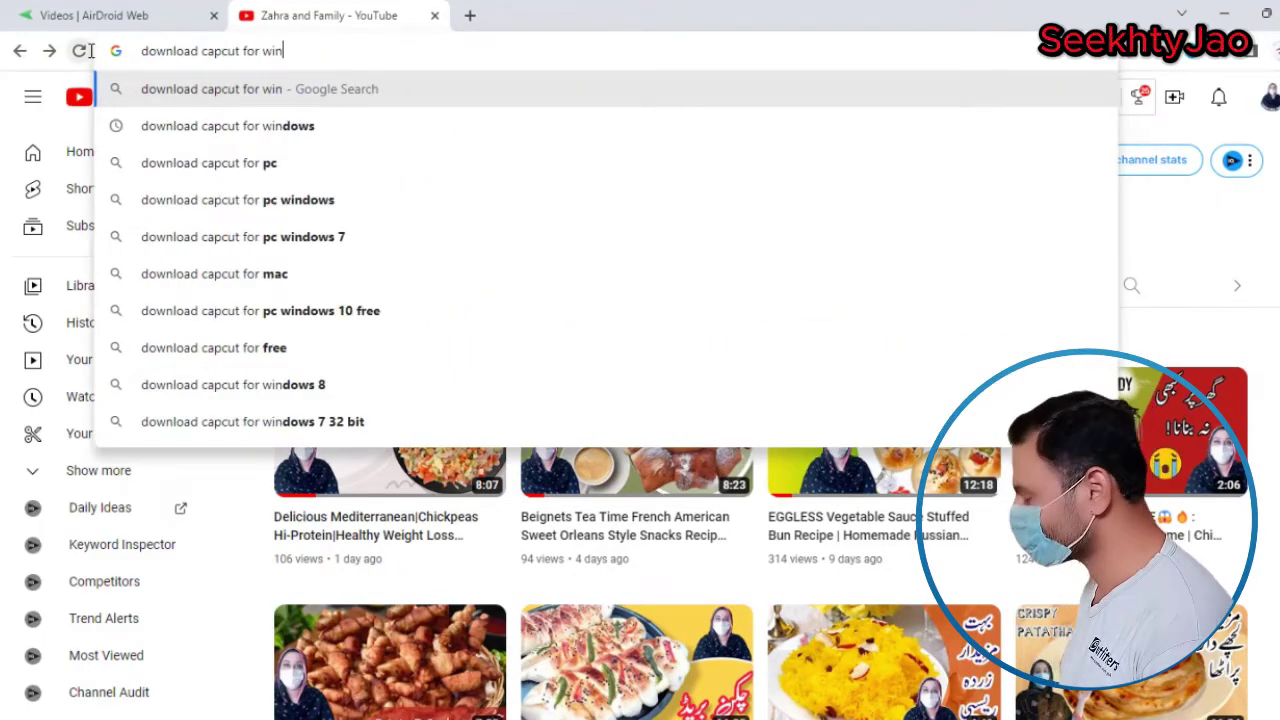
text(dows)
key(Return)
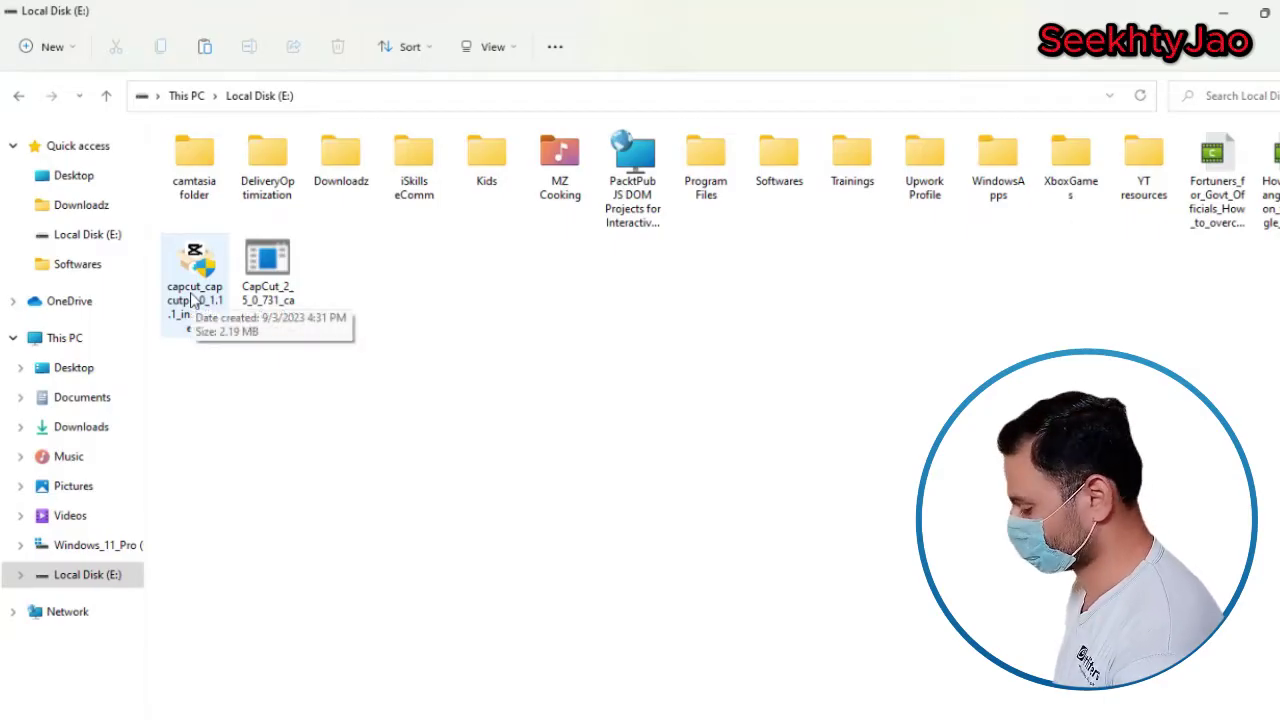
Launch capcut_capcutpc_0_1.1.1_installer.exe from drive E and approve the UAC prompt.
double_click(191, 300)
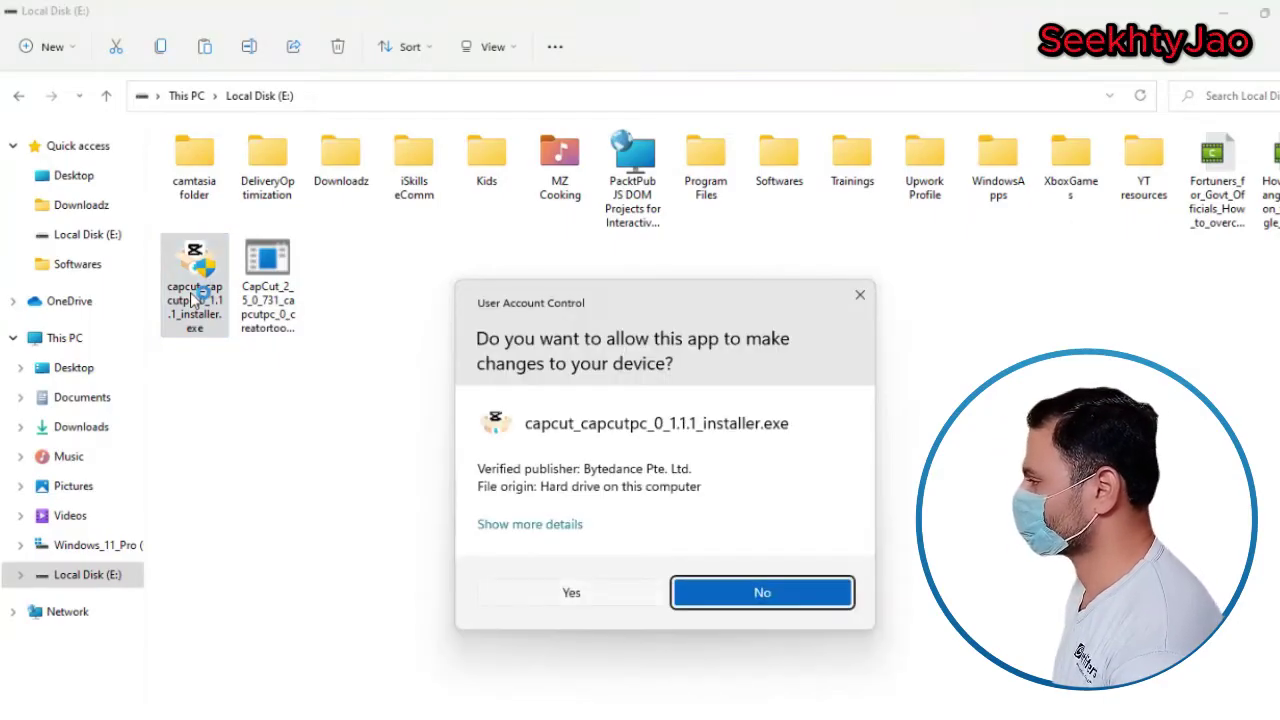
click(571, 592)
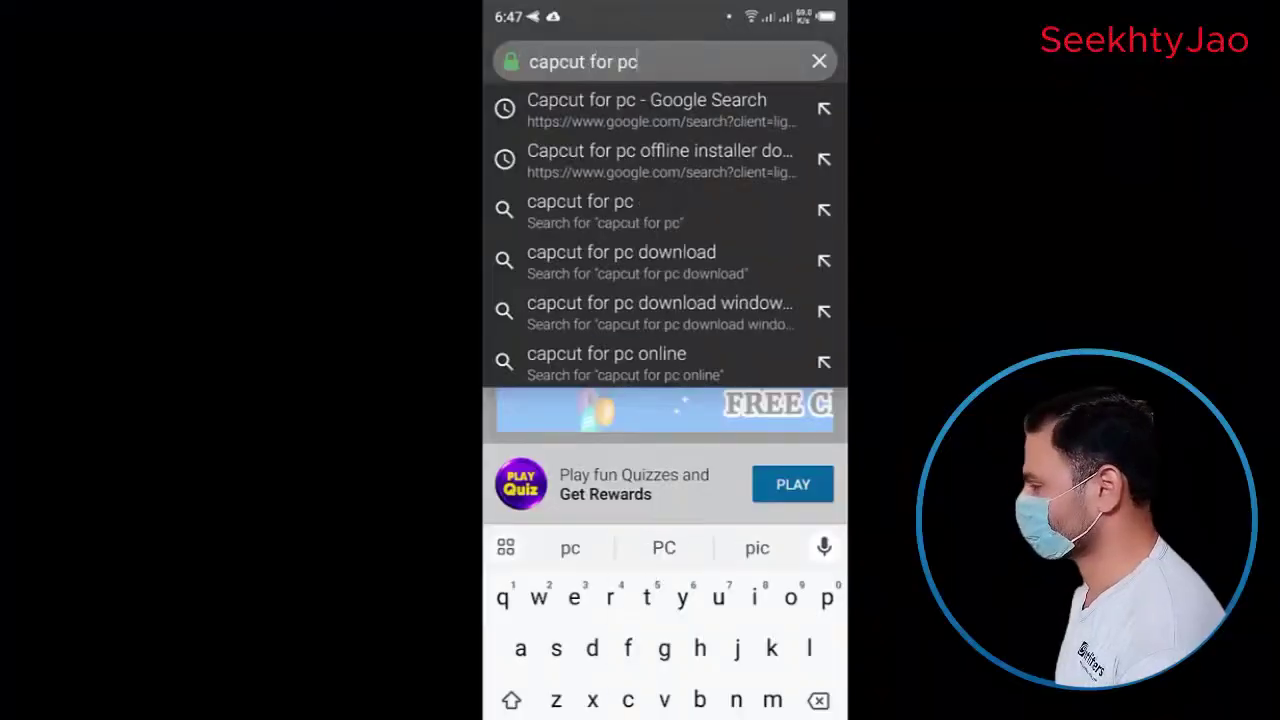
Search the phone browser for 'capcut for pc exe' and open the CapCut result.
text( exe)
key(Return)
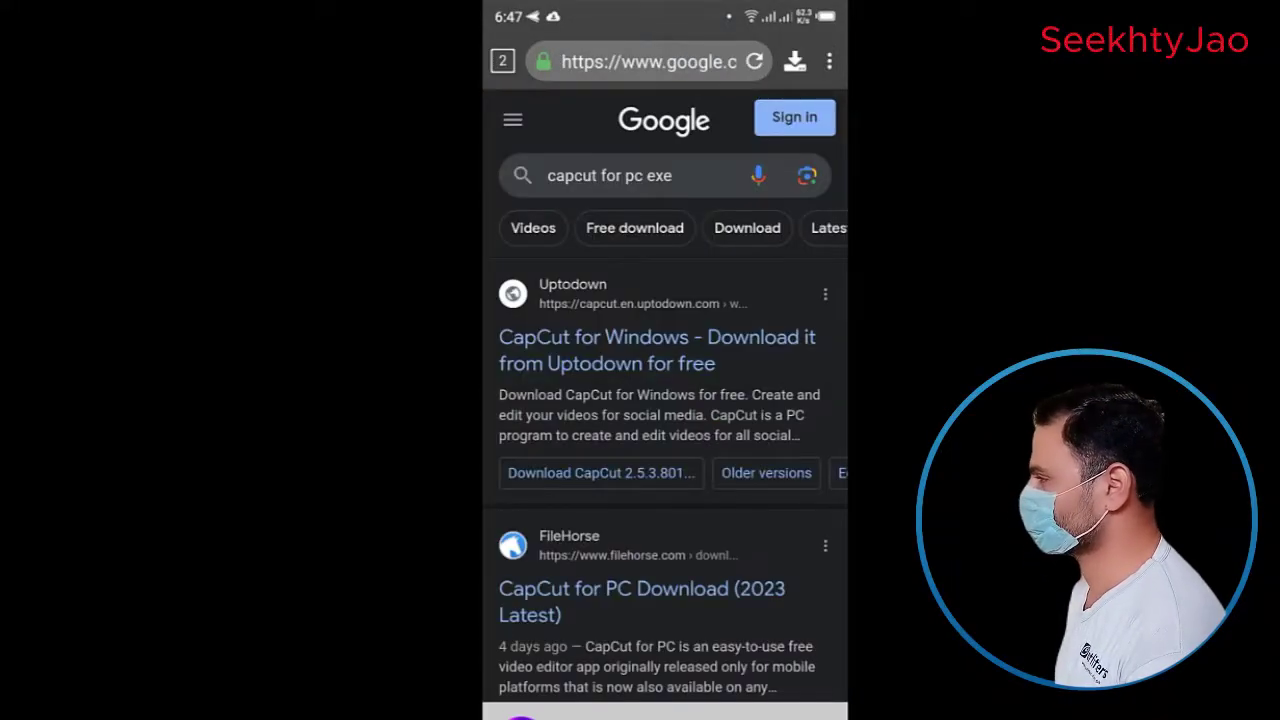
scroll(774, 459, down, 5)
scroll(774, 459, down, 2)
click(645, 445)
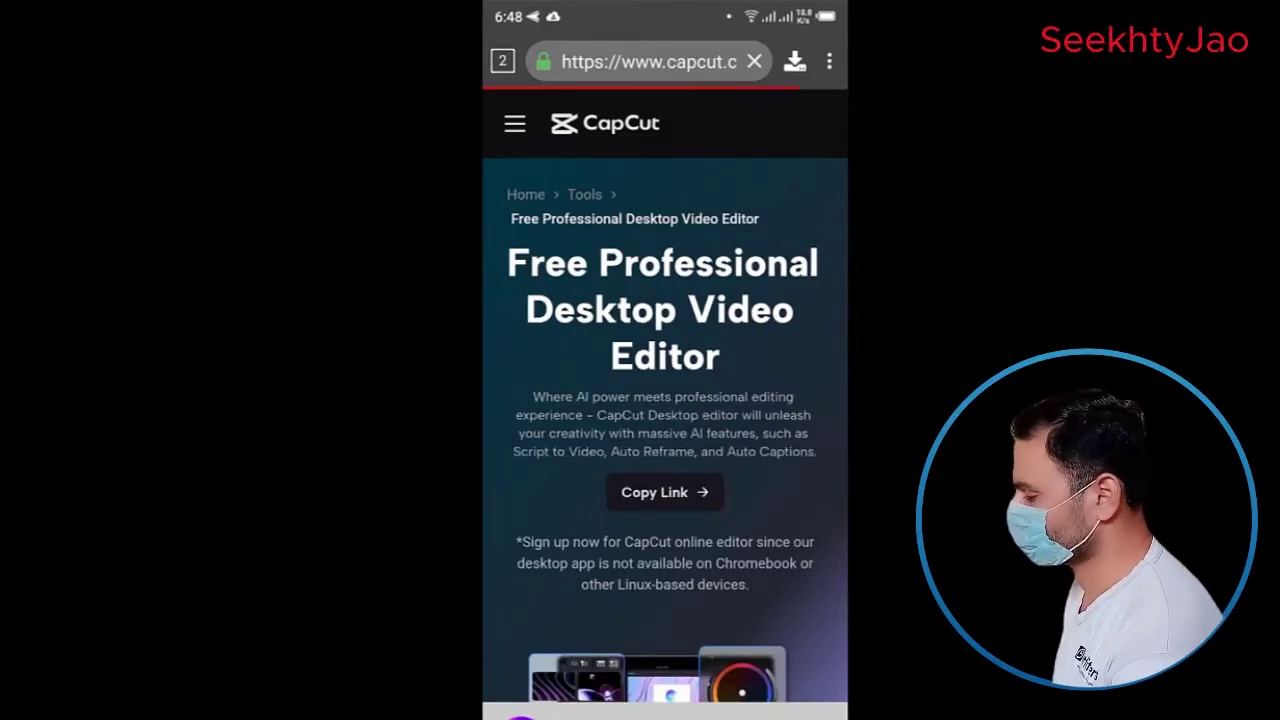
Turn on Request desktop site for the CapCut page.
click(829, 61)
scroll(720, 400, down, 5)
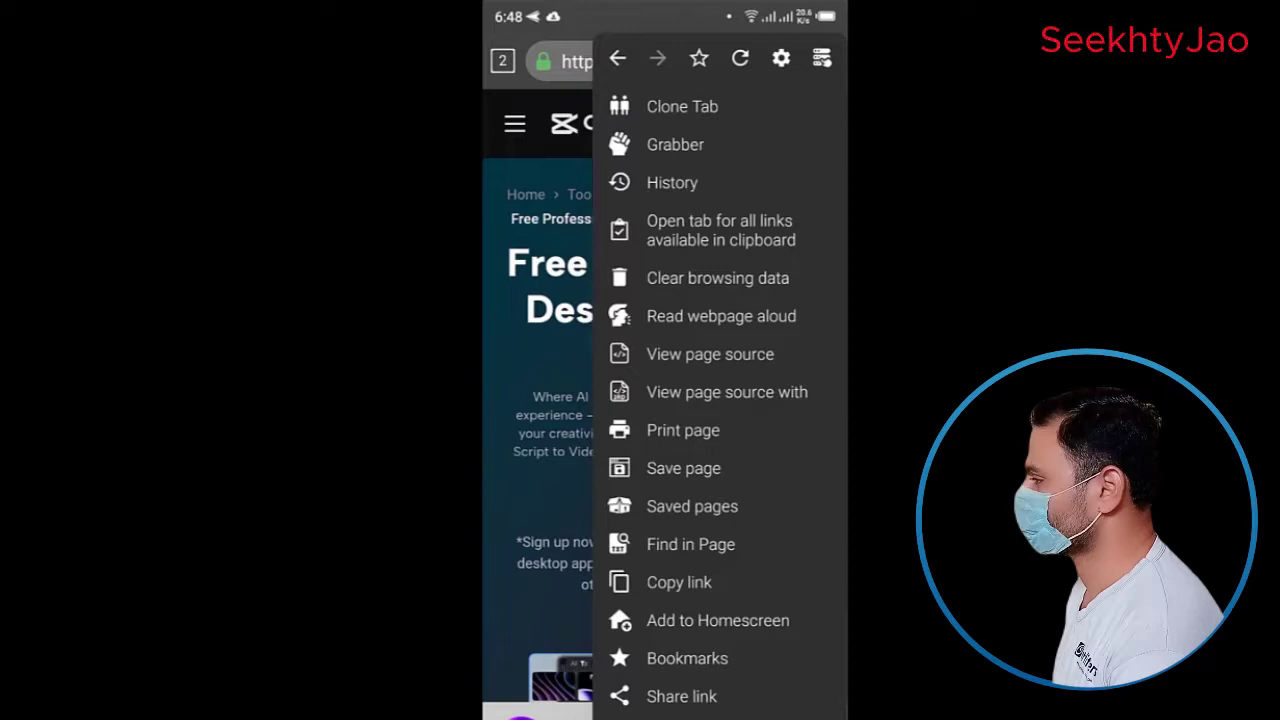
scroll(720, 400, down, 3)
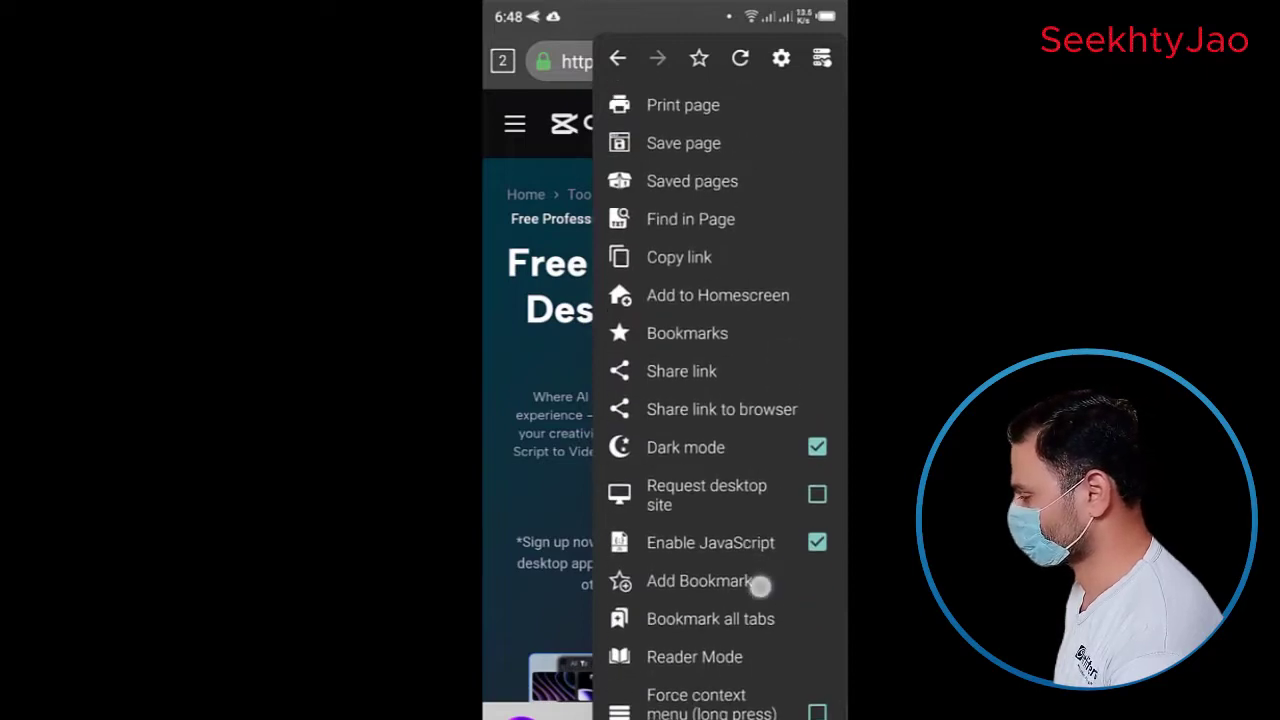
scroll(760, 586, up, 3)
click(820, 591)
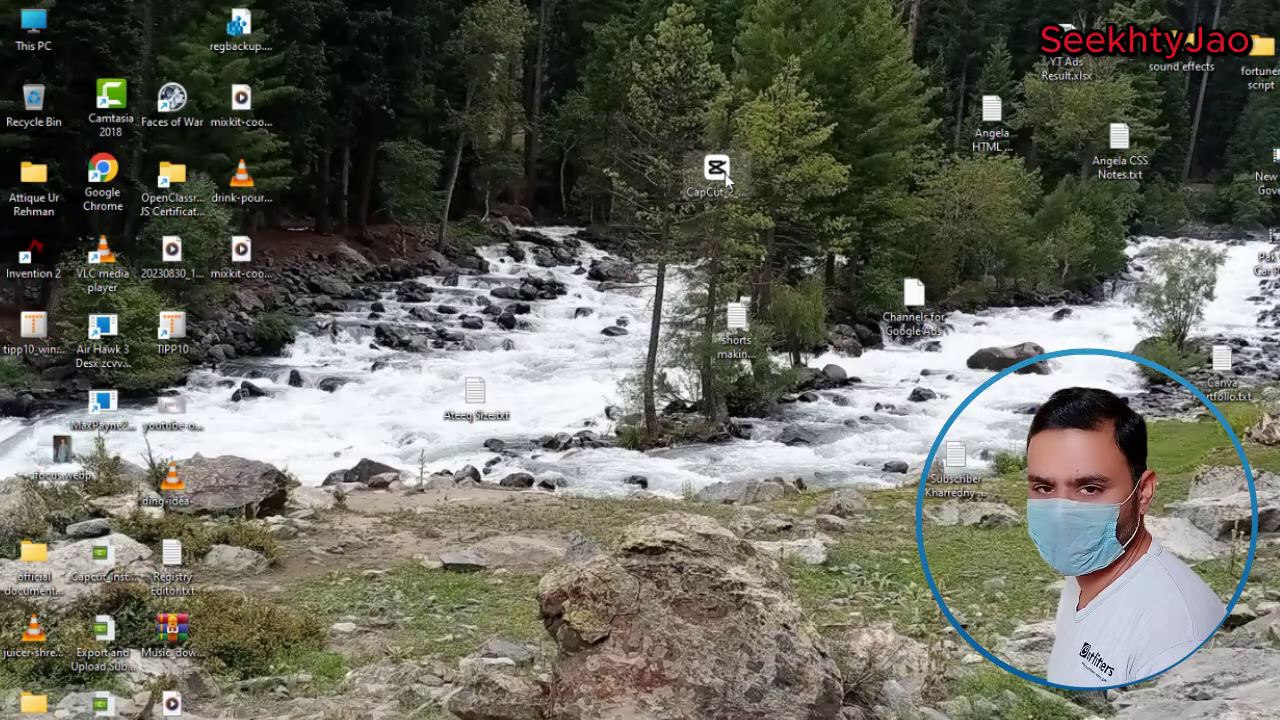
Run the desktop CapCut installer as administrator and approve the permission prompt.
right_click(725, 173)
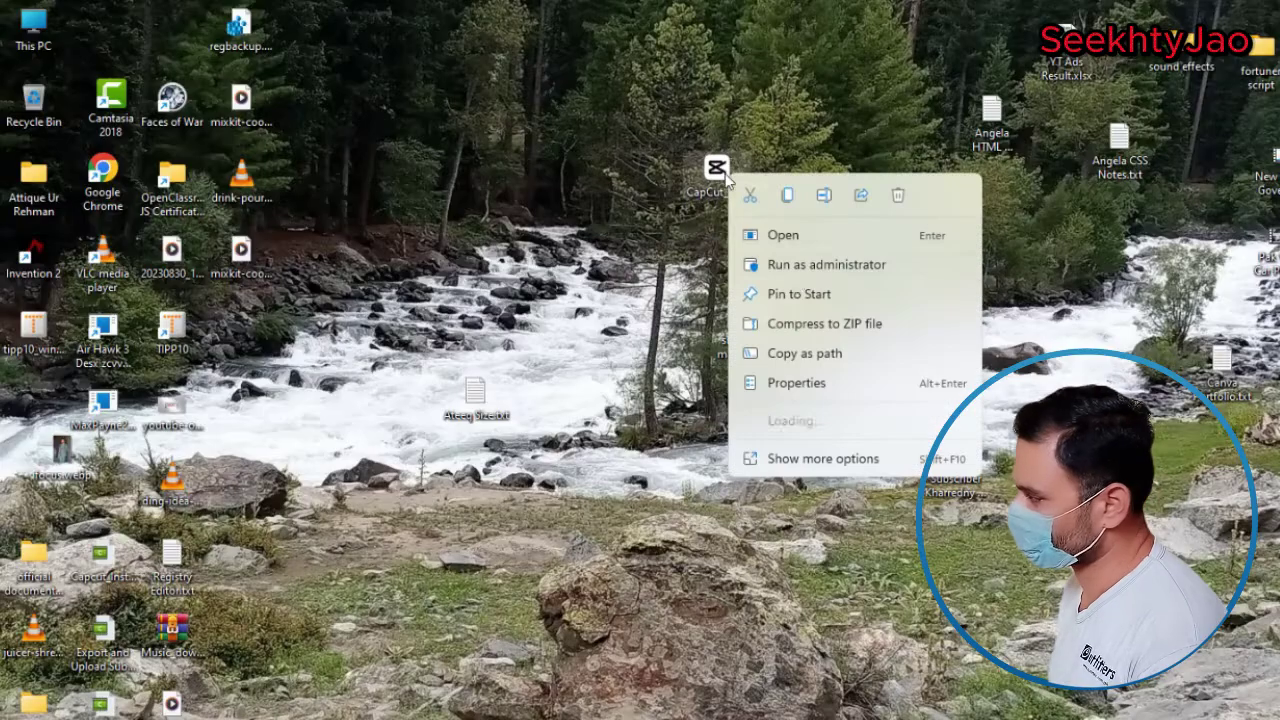
click(814, 325)
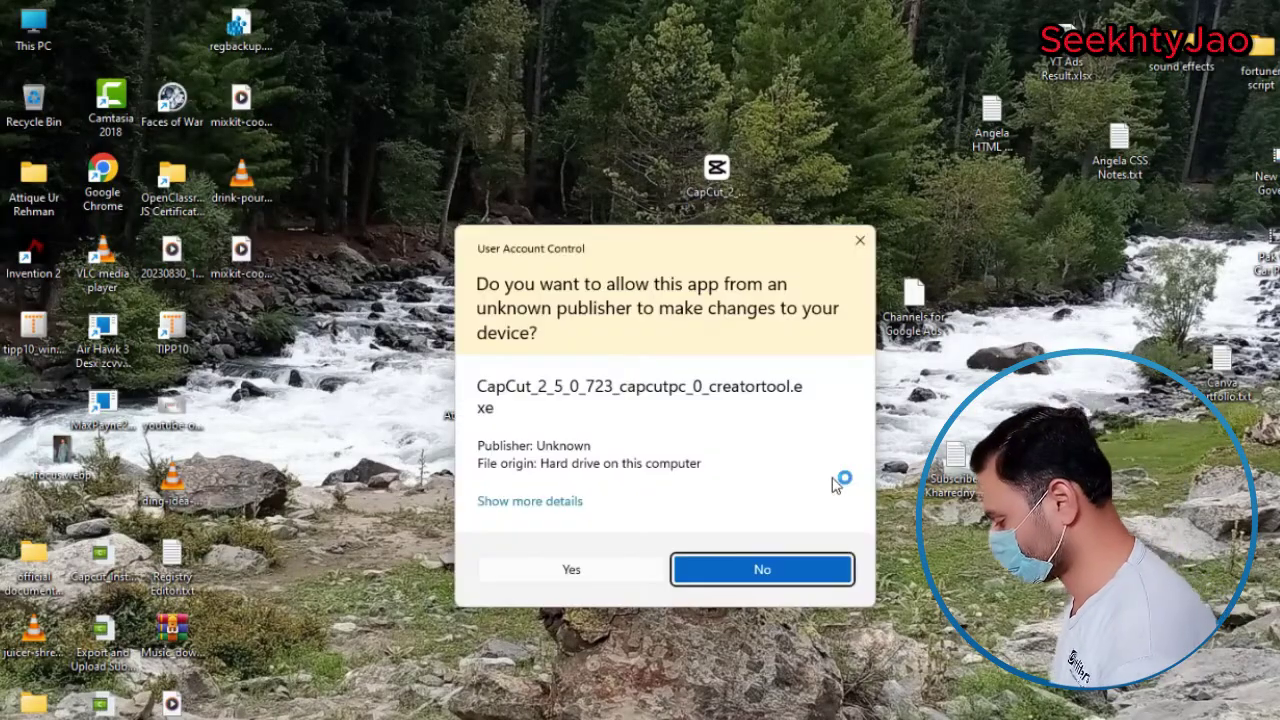
key(alt+y)
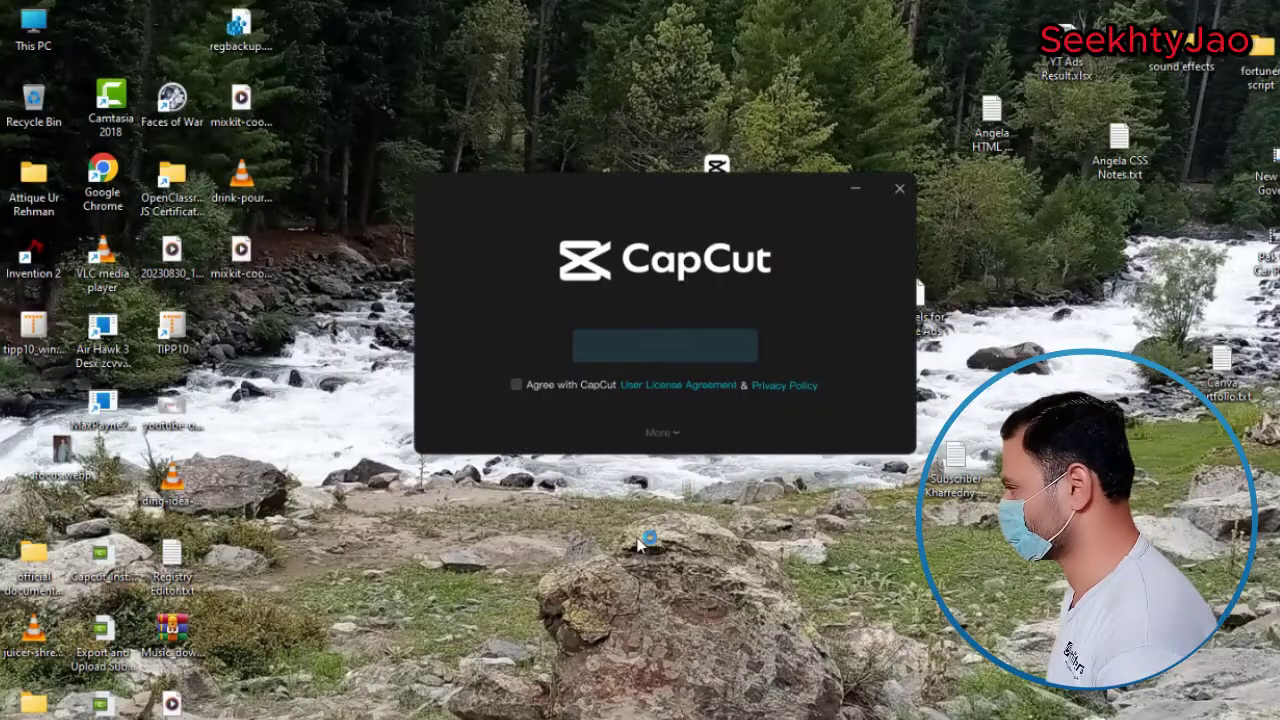
Accept the licence agreement and set the install folder to E:\Capcut\CapCut.
click(516, 385)
click(662, 432)
click(838, 474)
click(683, 514)
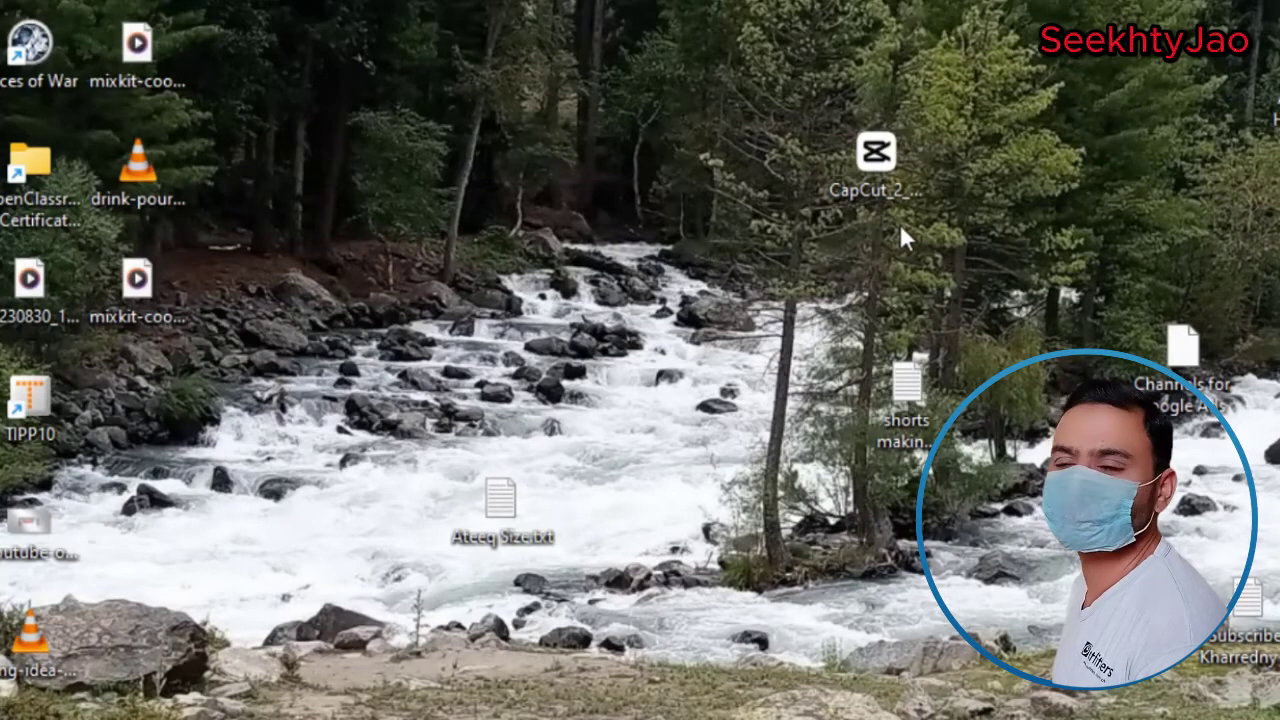
Relaunch the CapCut installer as administrator and approve it again.
right_click(891, 169)
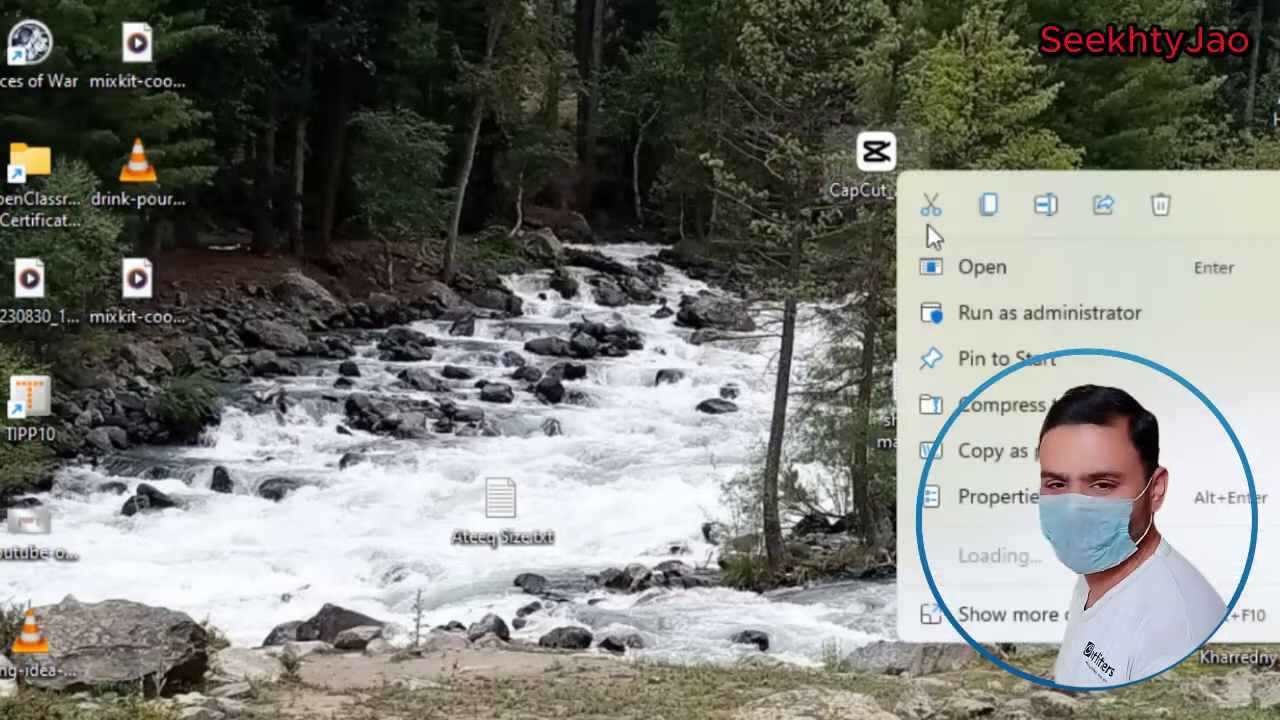
click(963, 311)
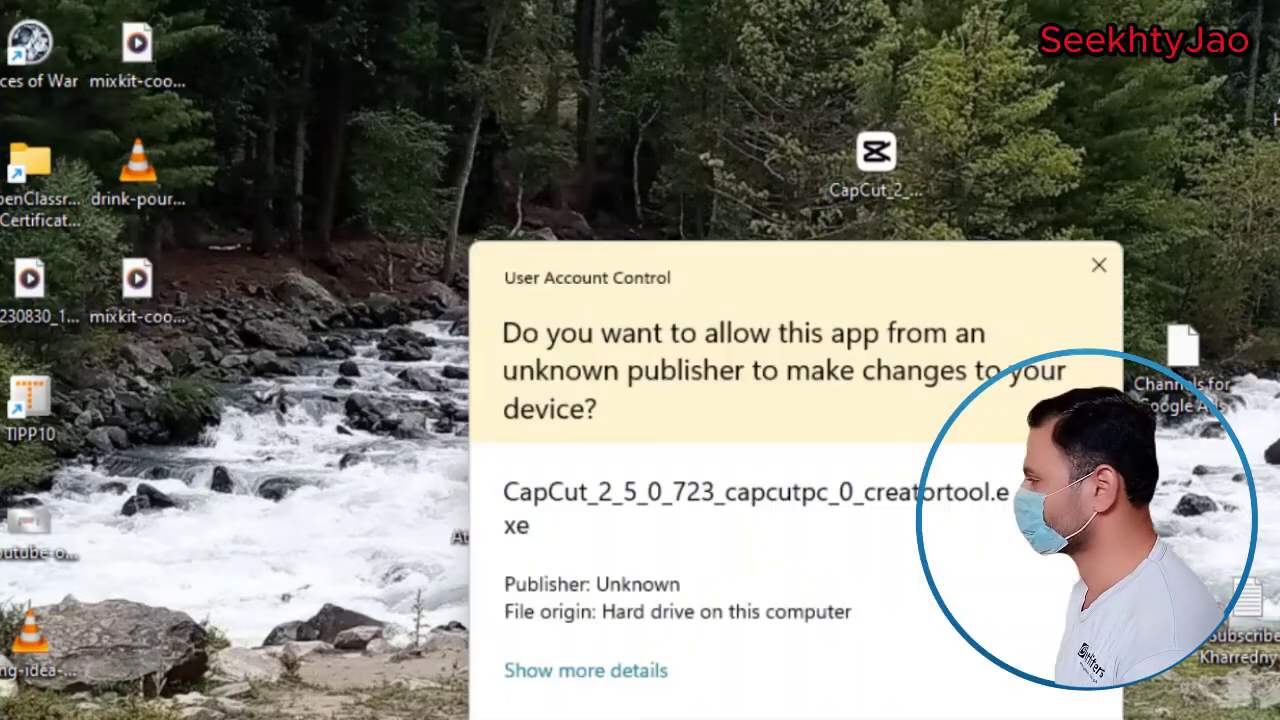
key(alt+y)
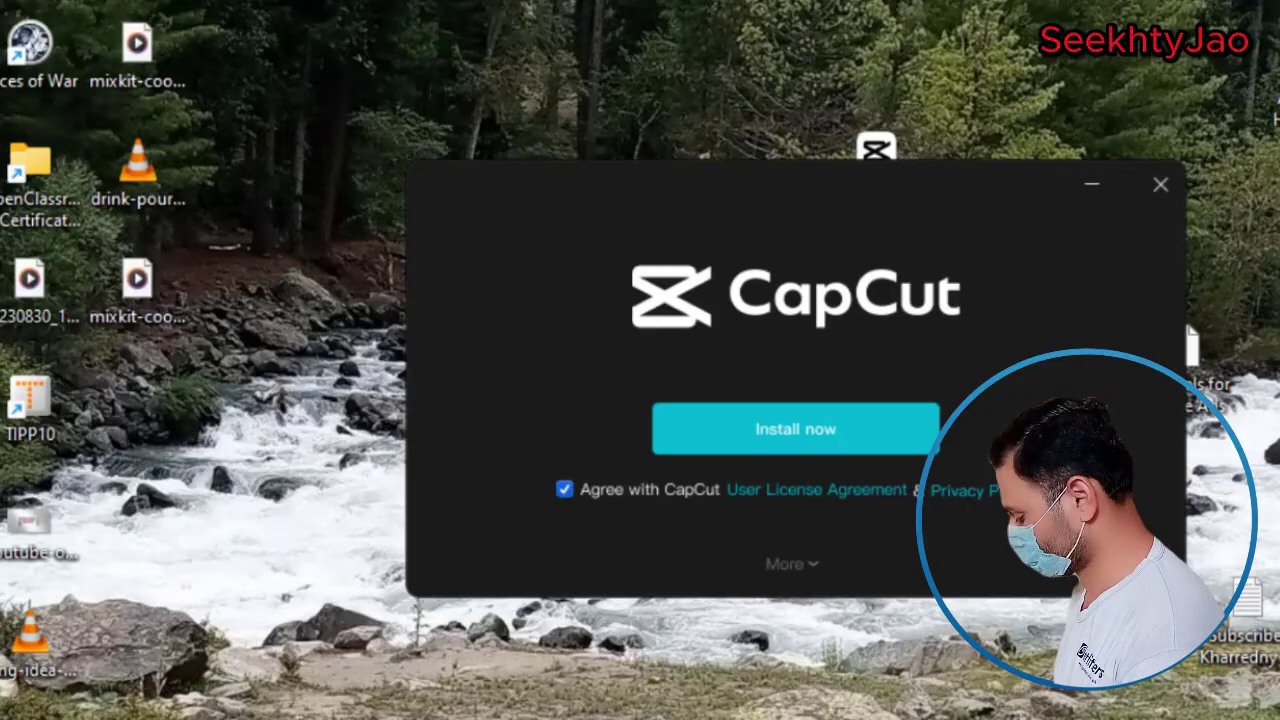
Install CapCut, approve relaunching the installer after the 99% error, then open the phone browser's menu.
key(Return)
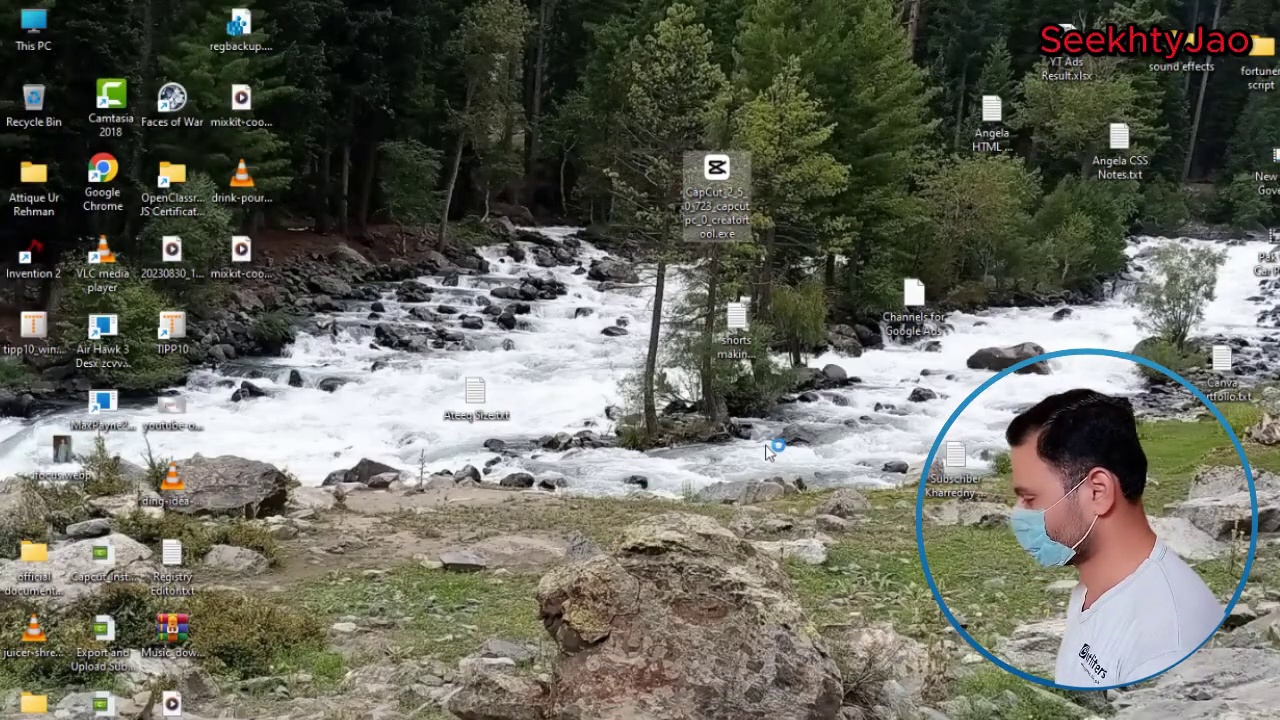
click(591, 566)
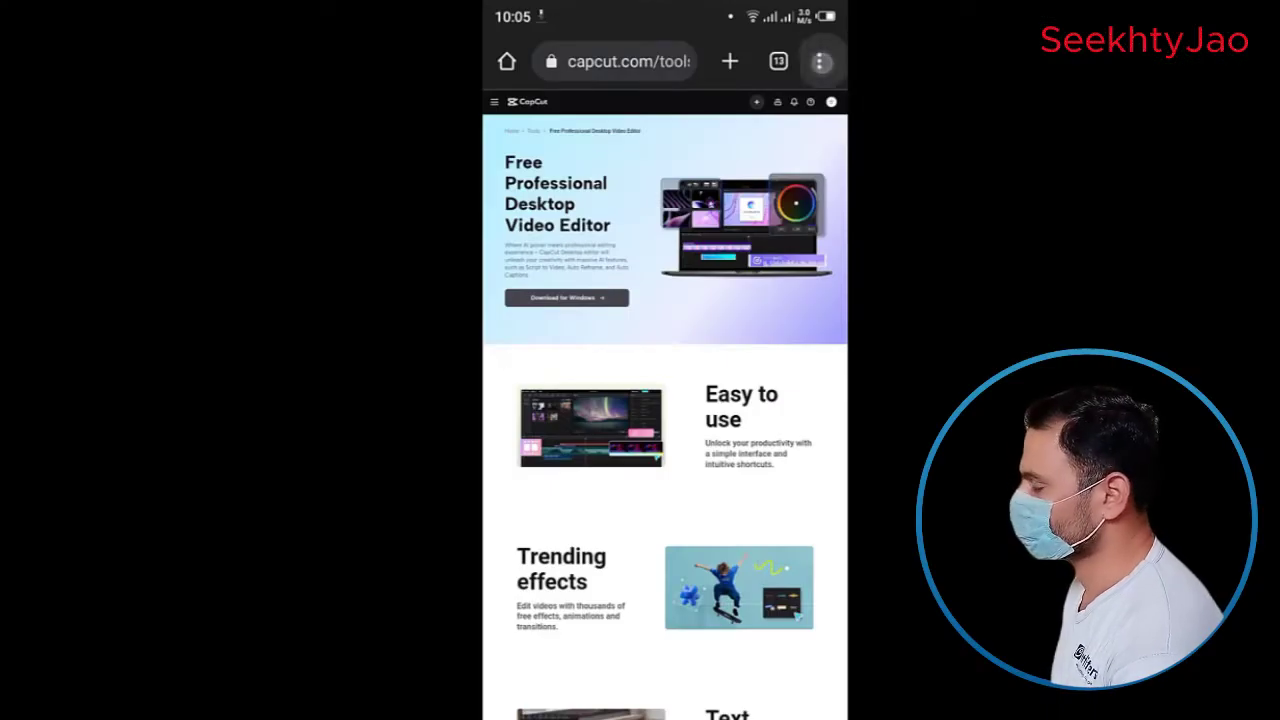
click(819, 61)
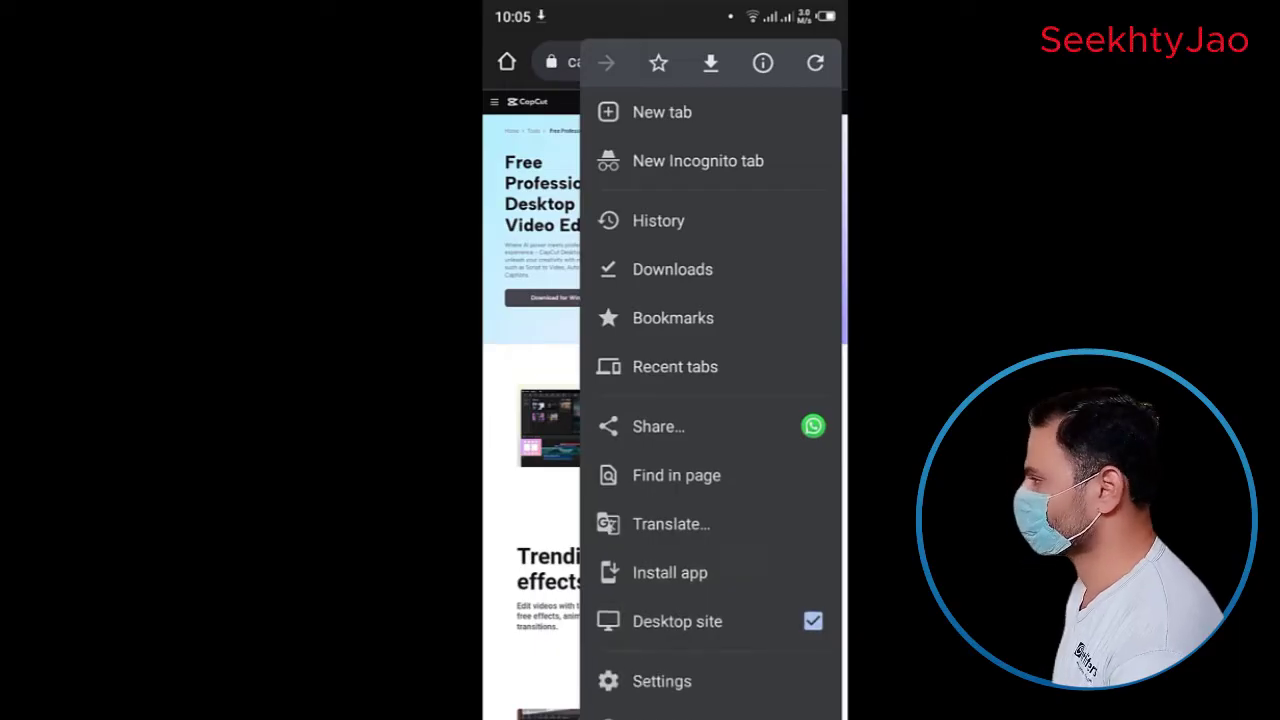
Close Chrome's menu and pull down notifications to check the CapCut download progress.
click(523, 667)
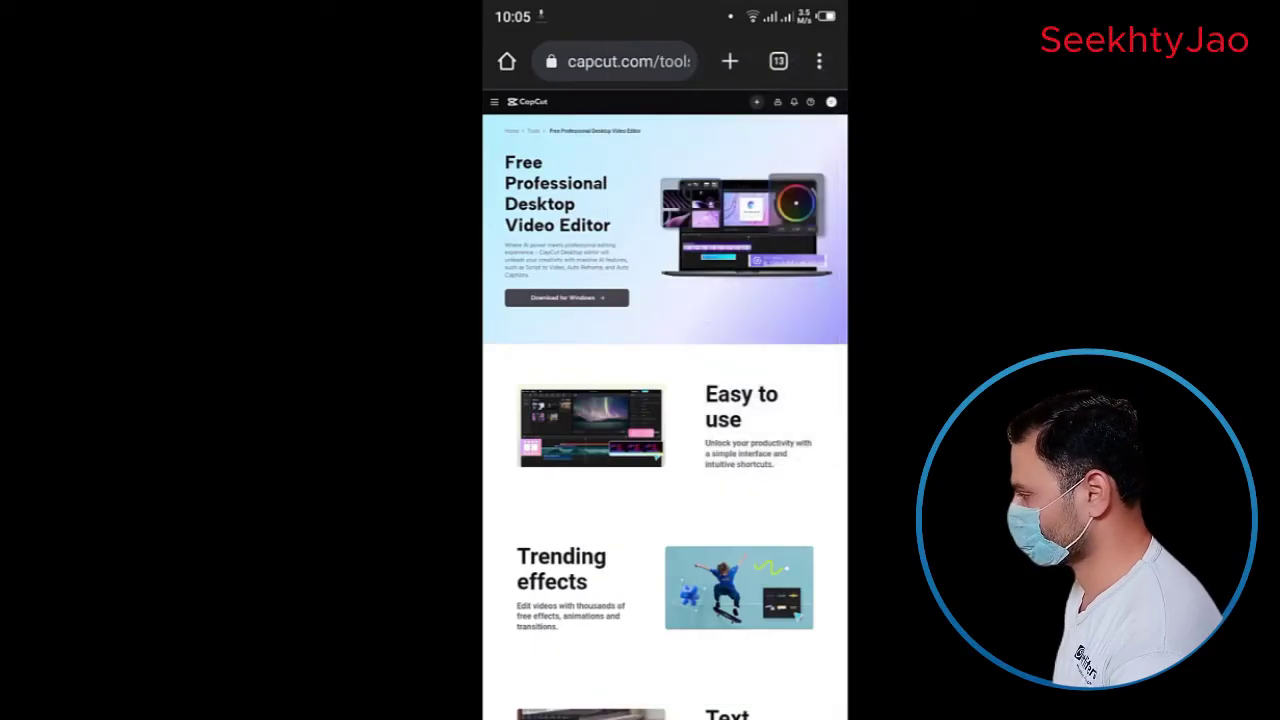
drag(665, 5, 665, 400)
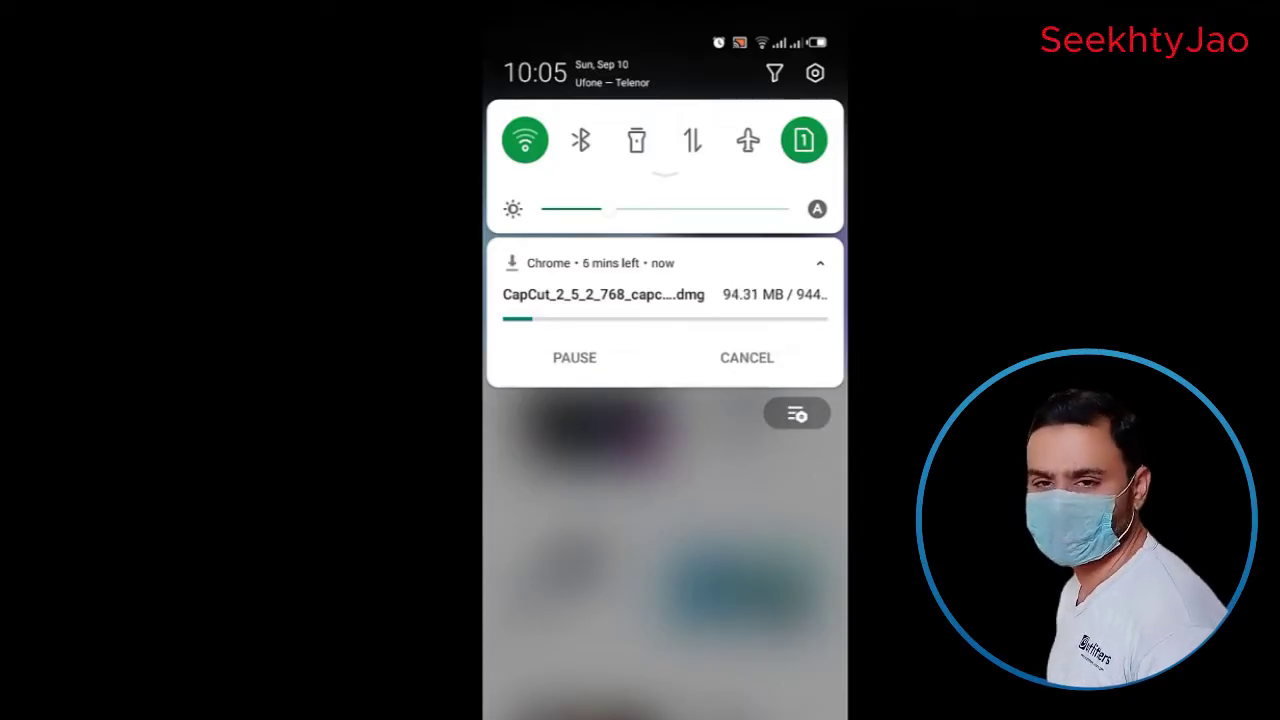
Browse 7-Zip to C:\Users\<user>\Desktop and select the CapCut 2.5.2 .dmg file.
click(703, 561)
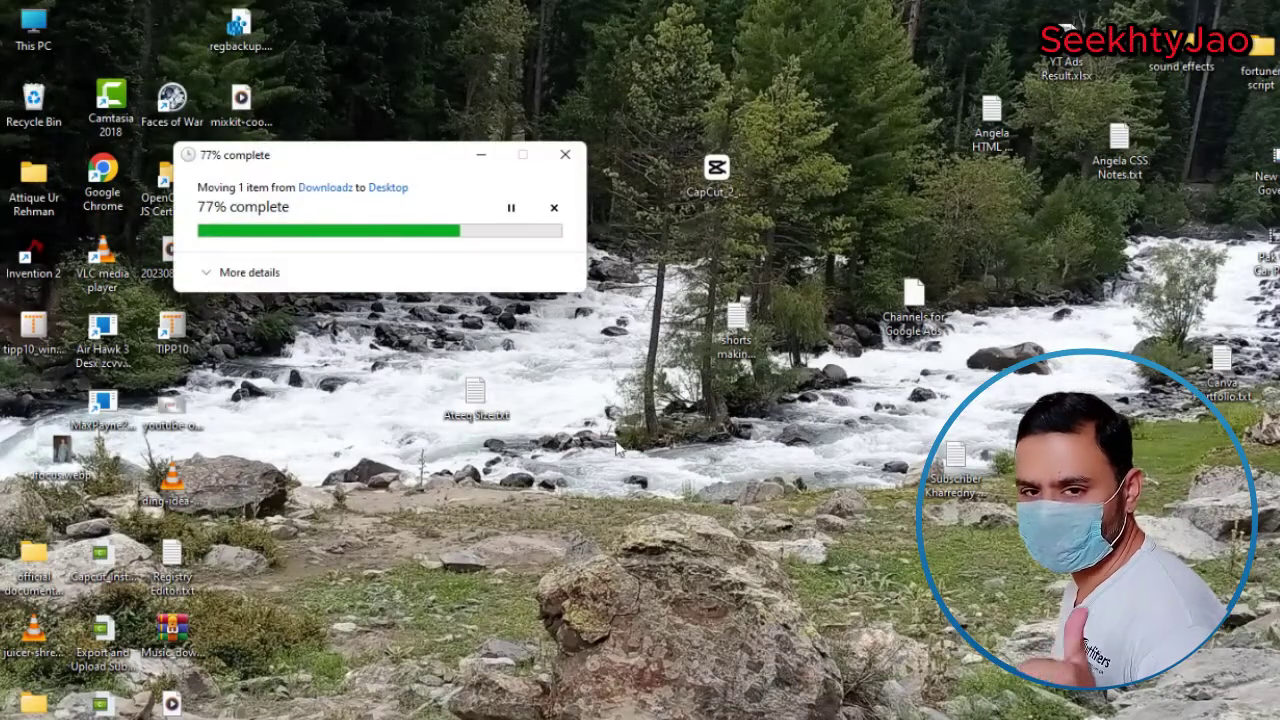
drag(241, 325, 590, 90)
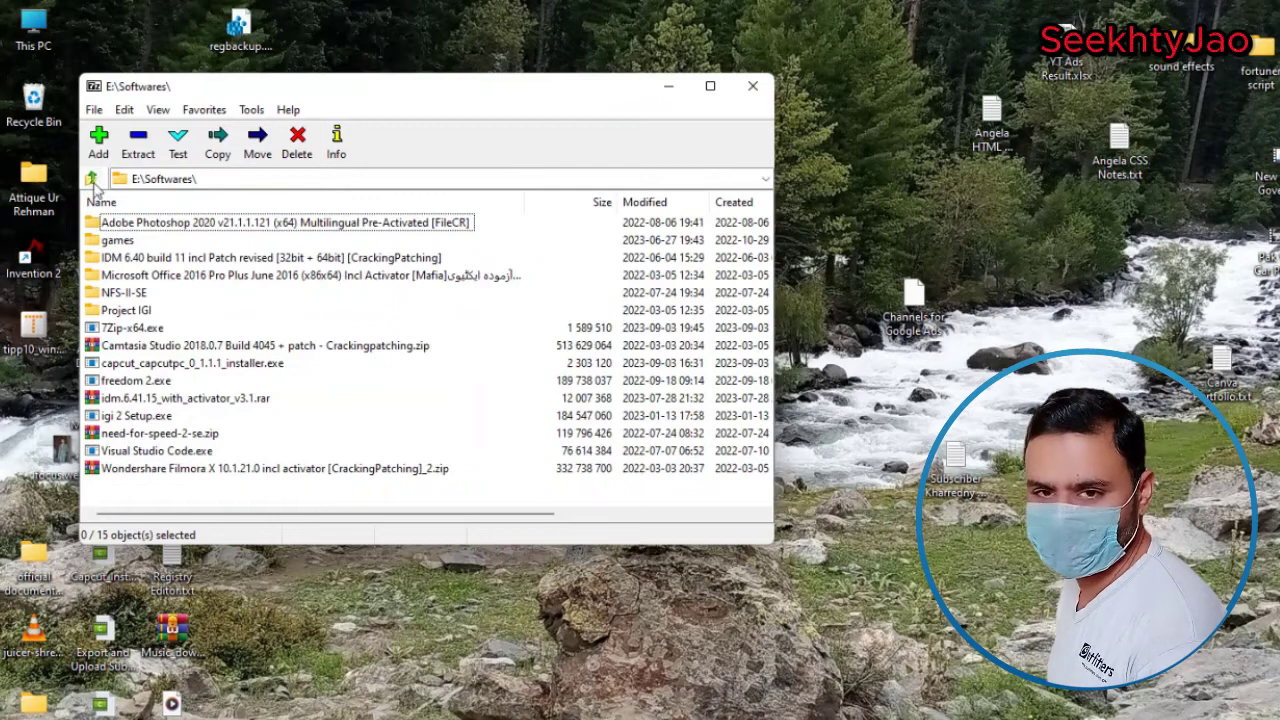
click(91, 179)
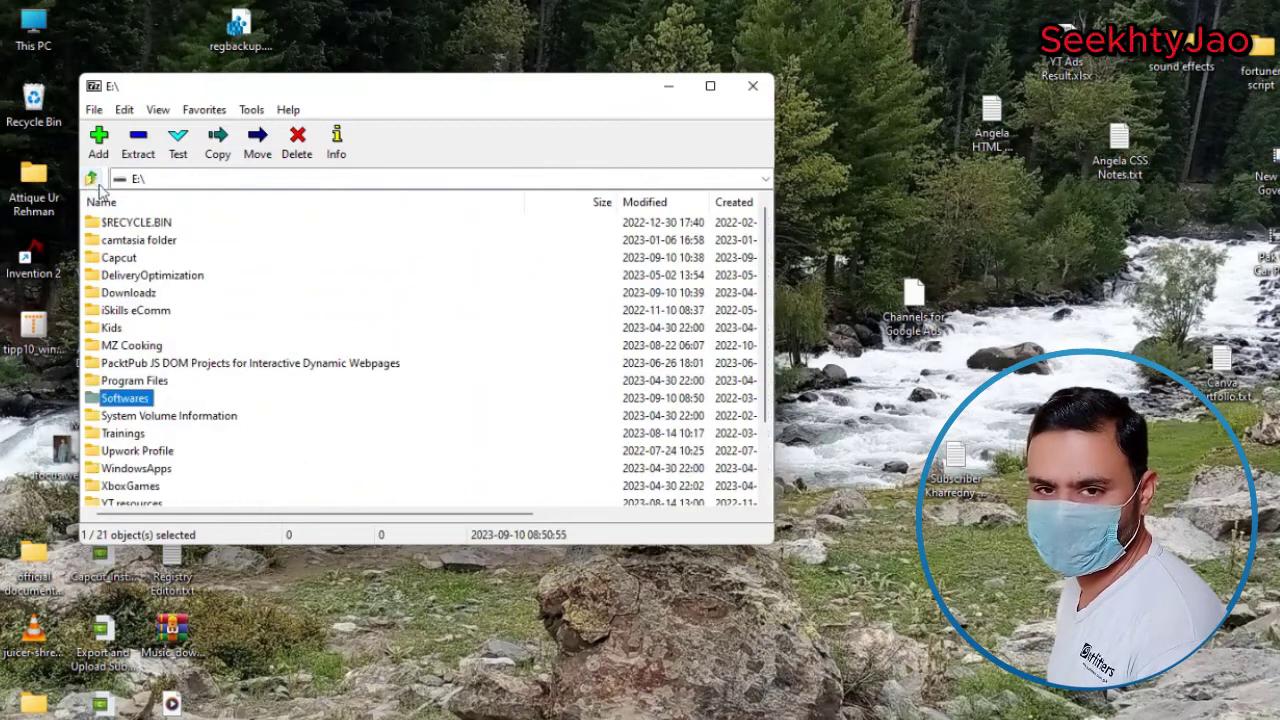
click(765, 178)
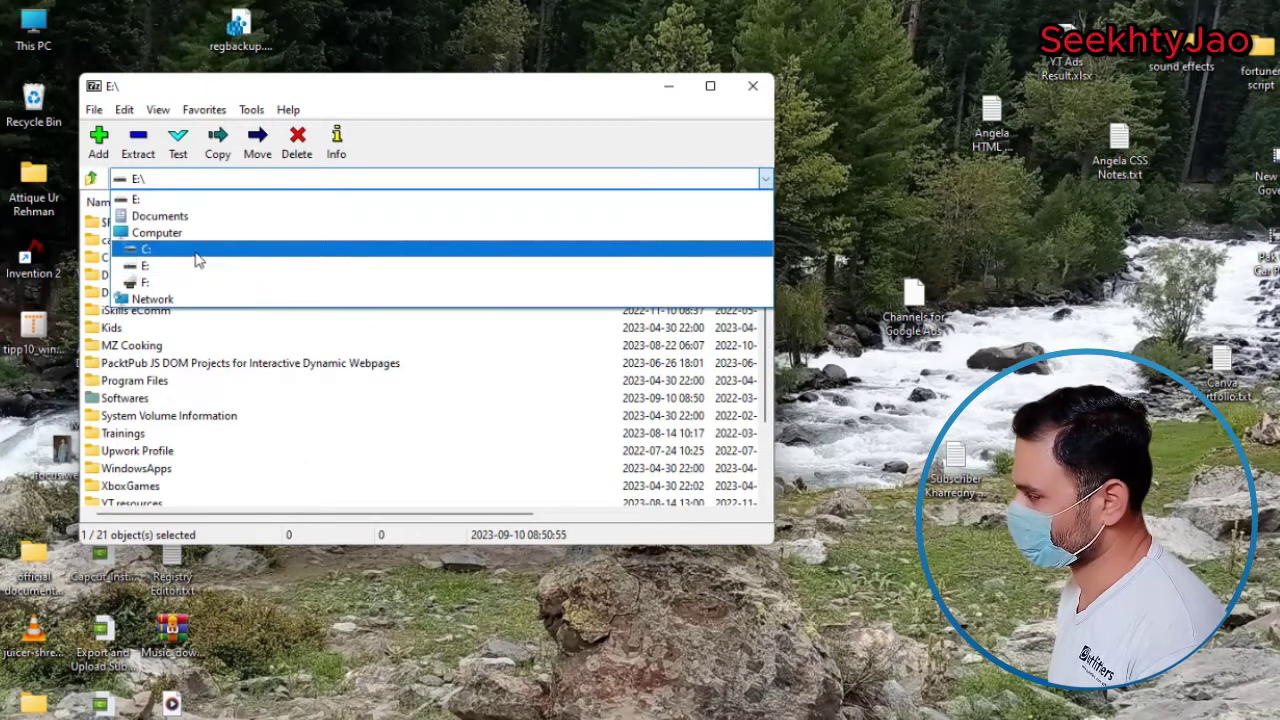
click(230, 249)
double_click(114, 434)
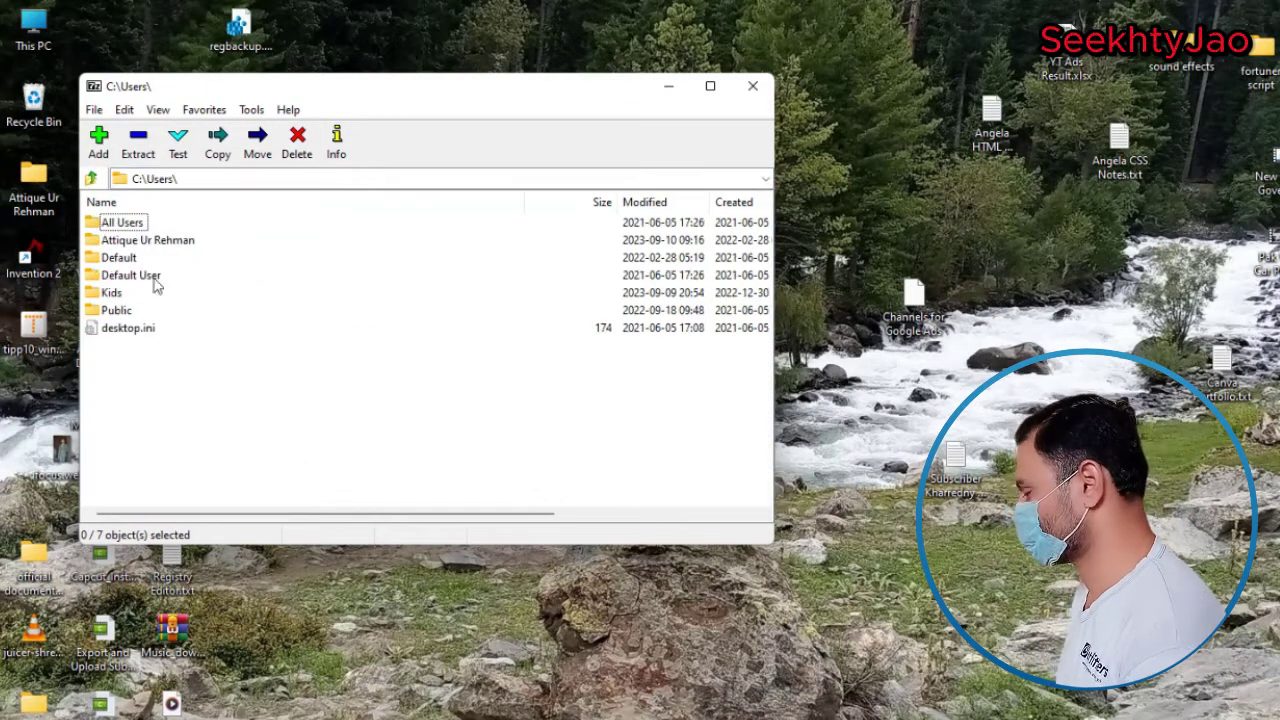
double_click(158, 242)
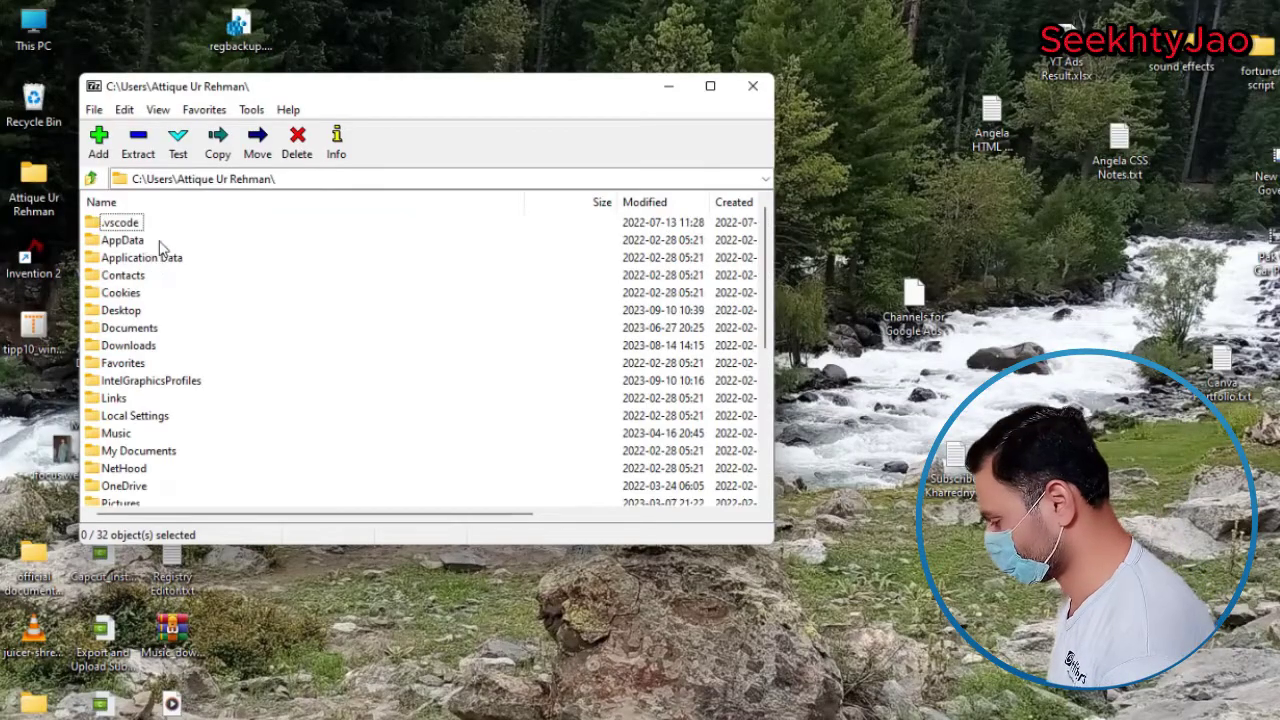
double_click(120, 310)
click(296, 437)
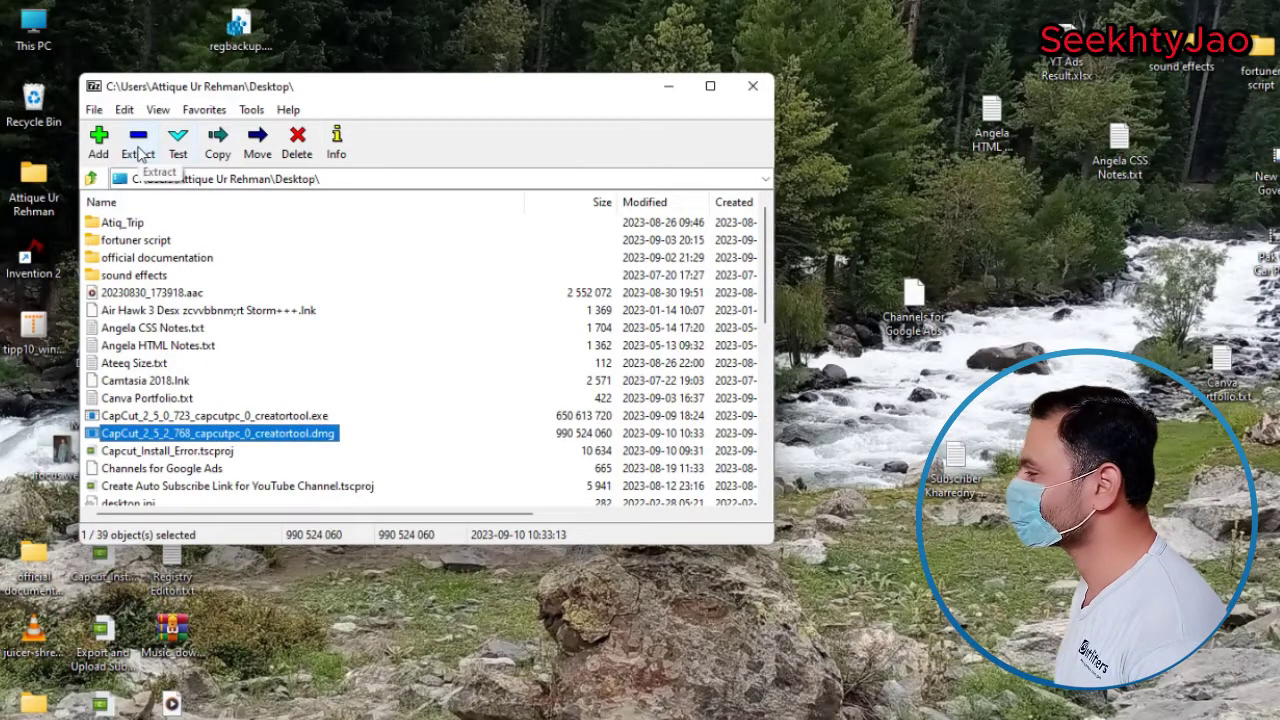
Extract the selected CapCut .dmg with destination folder E:\Capcut.
click(140, 148)
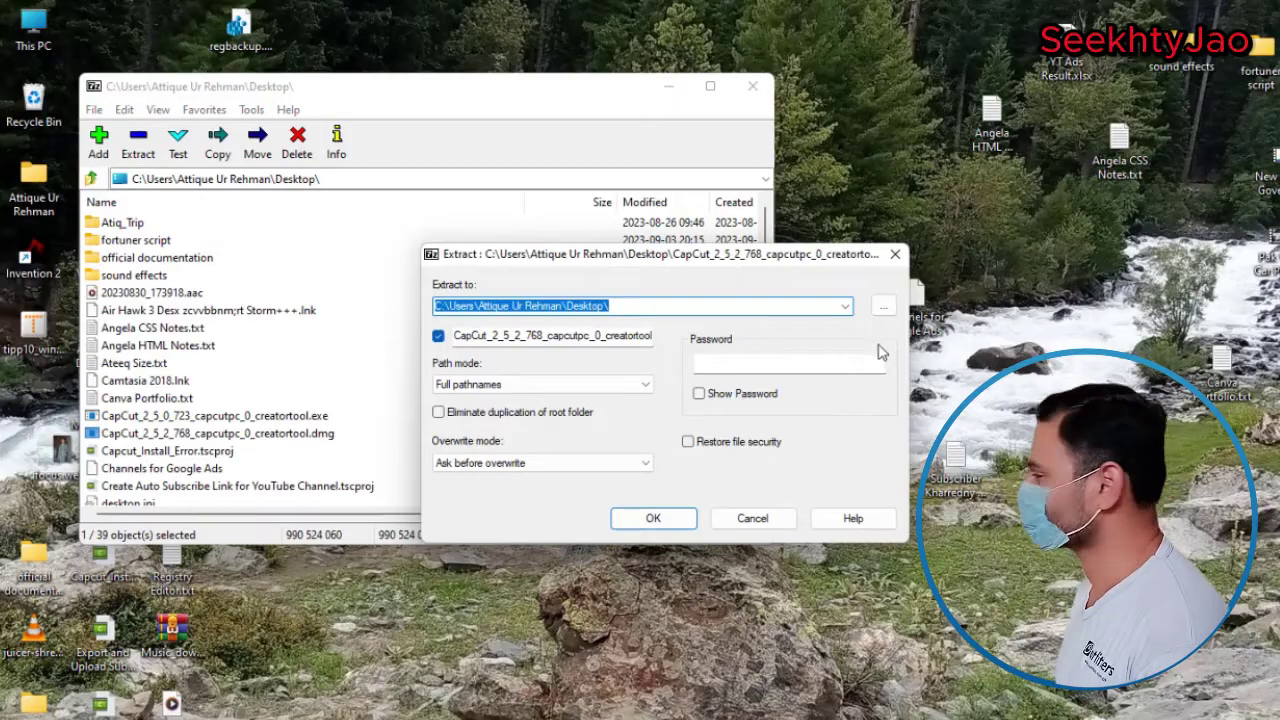
click(883, 306)
scroll(600, 430, down, 5)
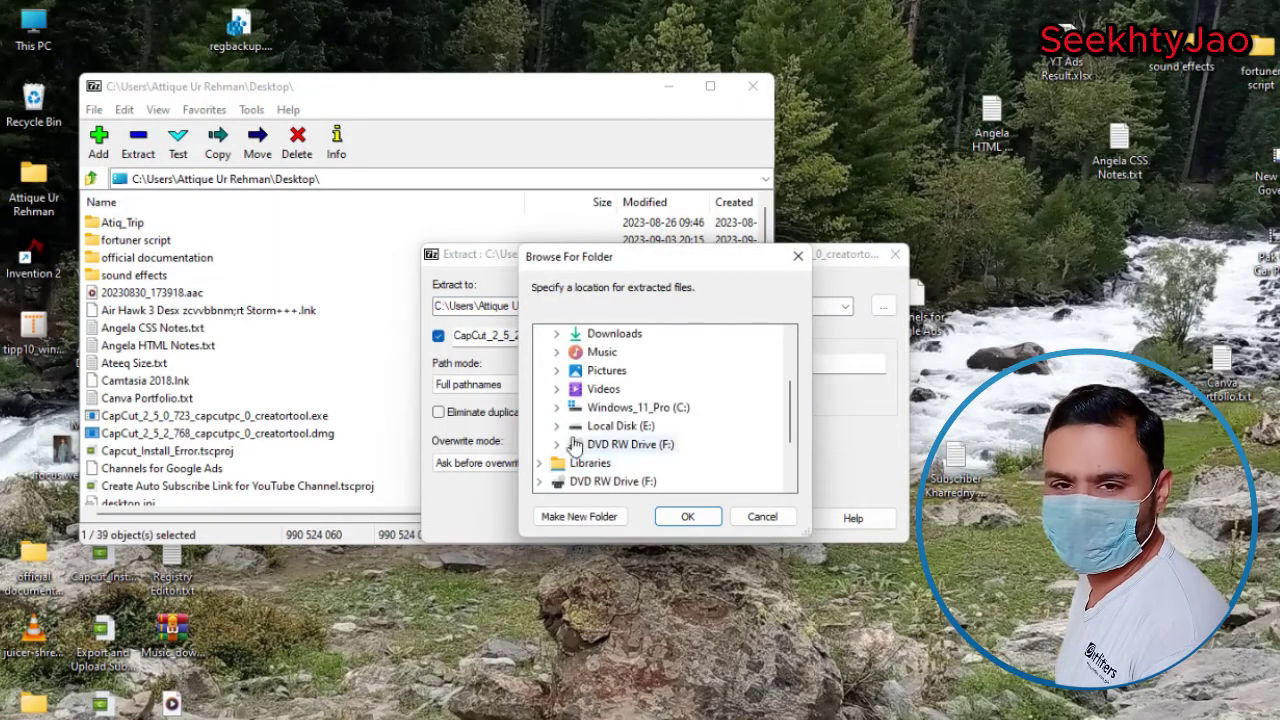
scroll(615, 440, down, 3)
click(622, 370)
click(686, 516)
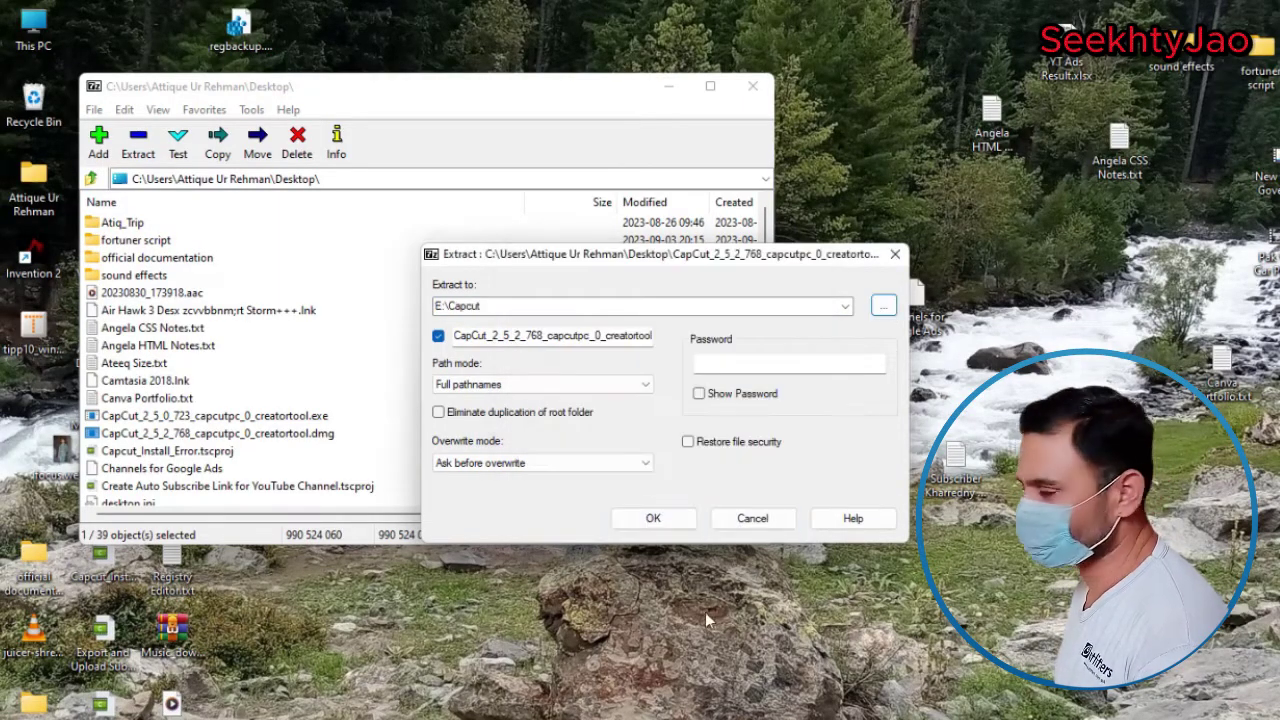
click(653, 518)
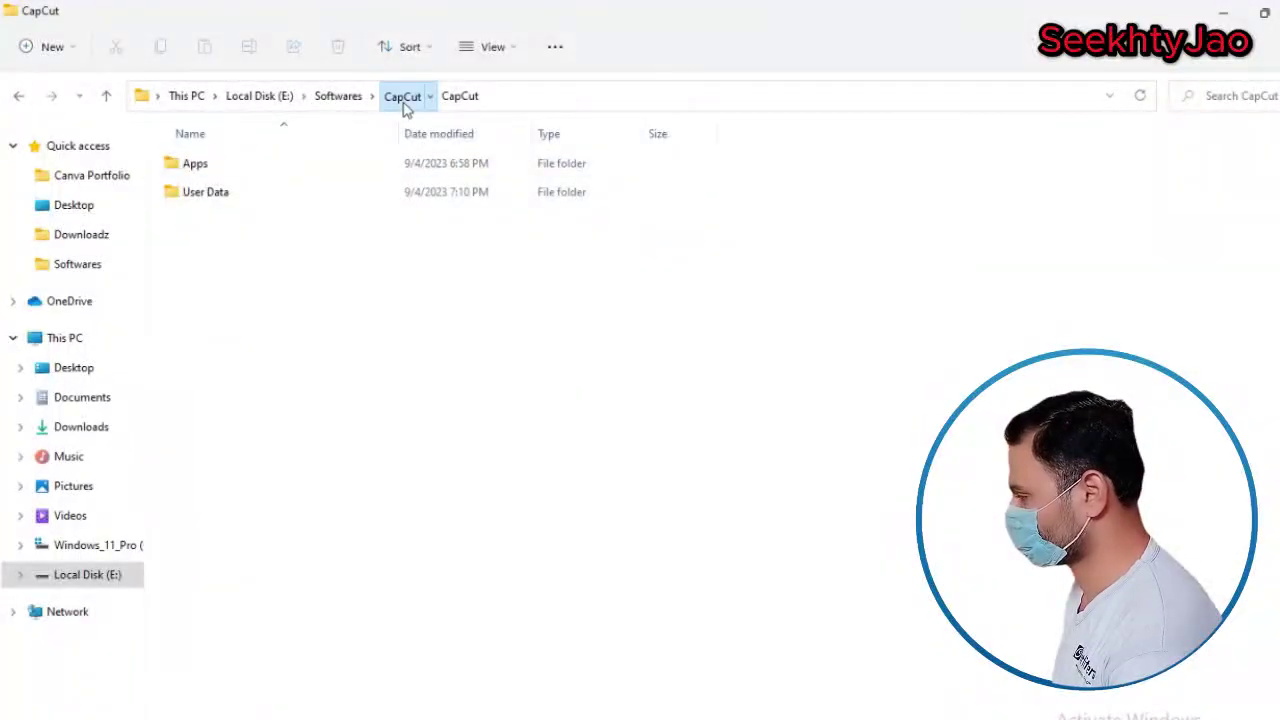
Extract the files from the CapCut archive in File Explorer.
click(403, 97)
right_click(310, 173)
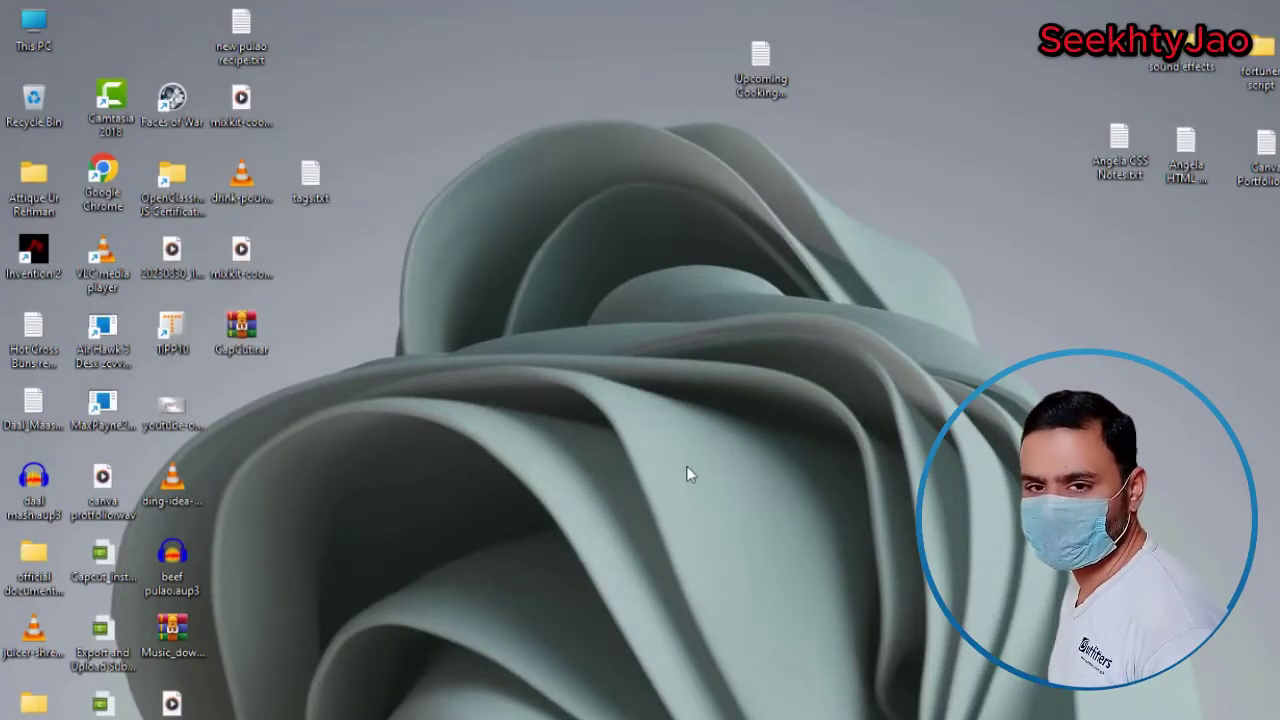
right_click(257, 331)
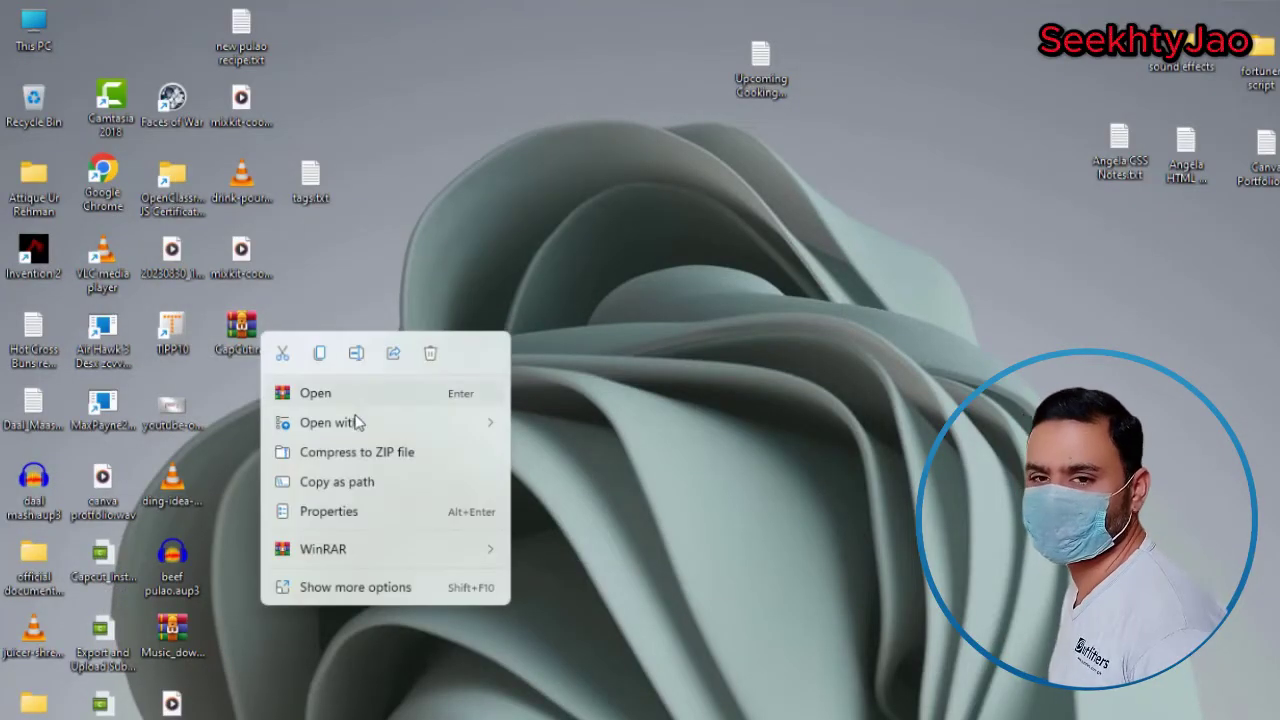
mouse_move(323, 549)
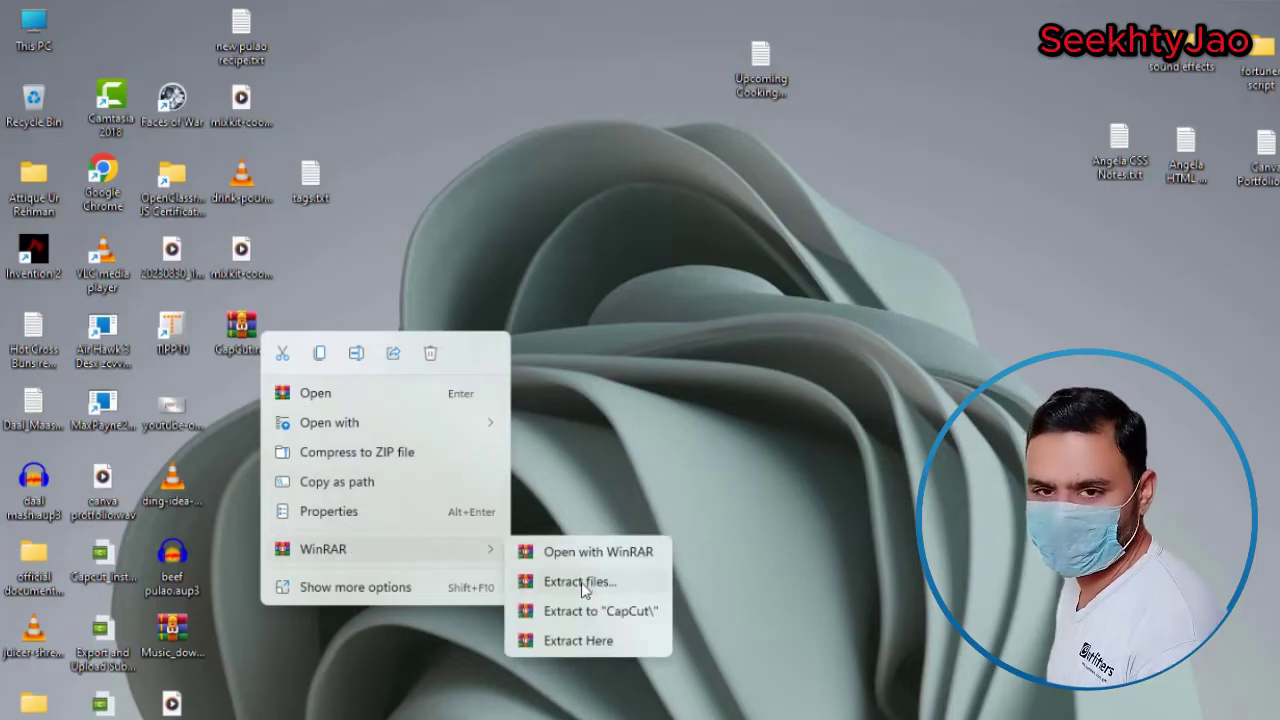
click(581, 582)
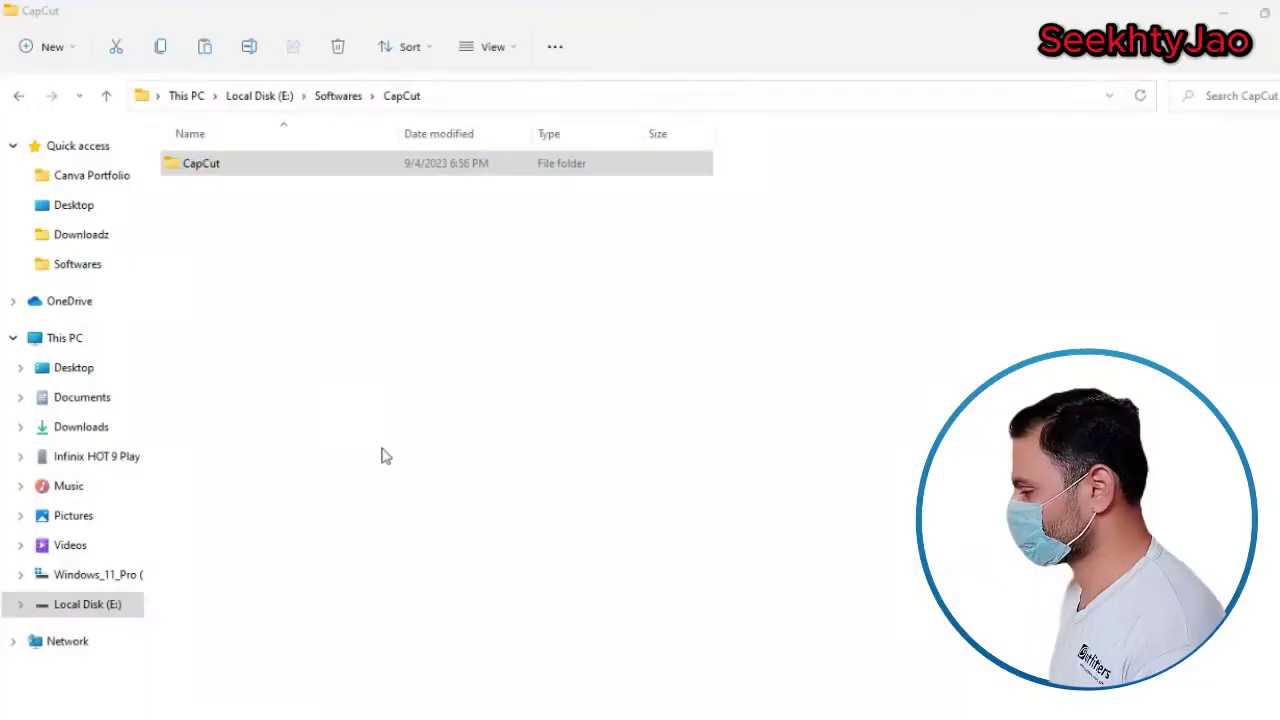
Open the inner CapCut > Apps folder and launch CapCut.exe.
double_click(235, 165)
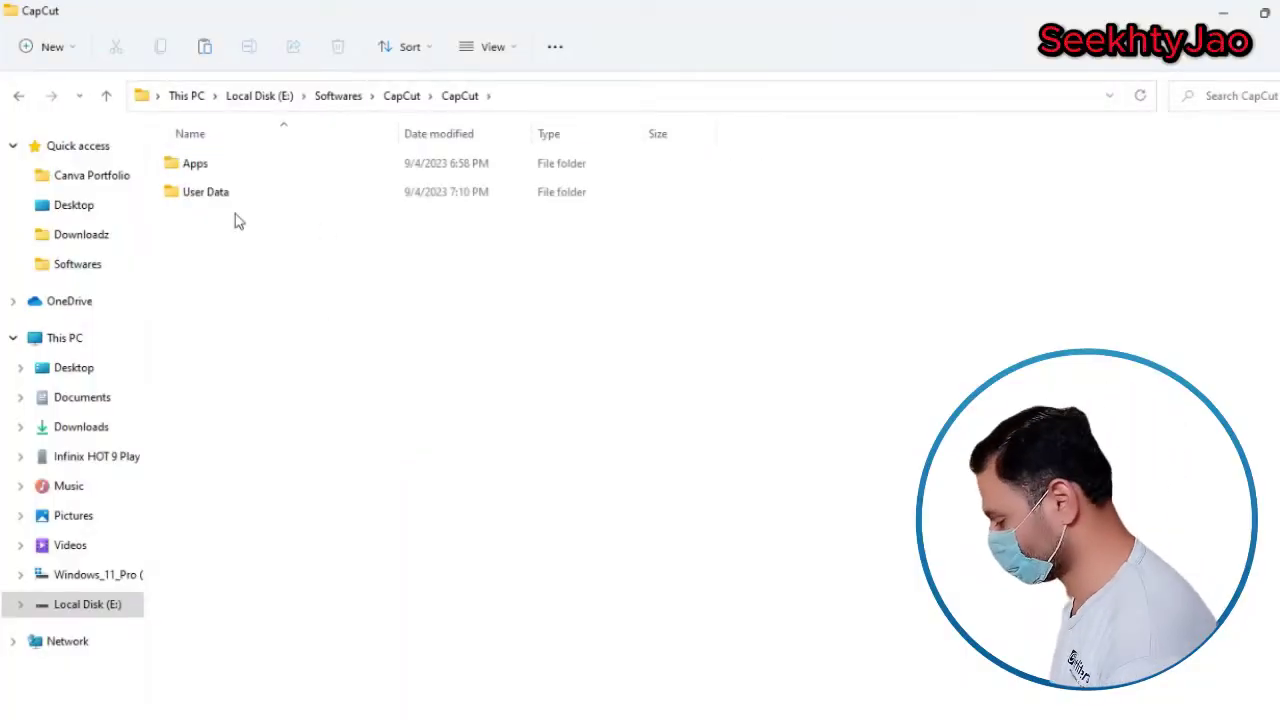
double_click(184, 167)
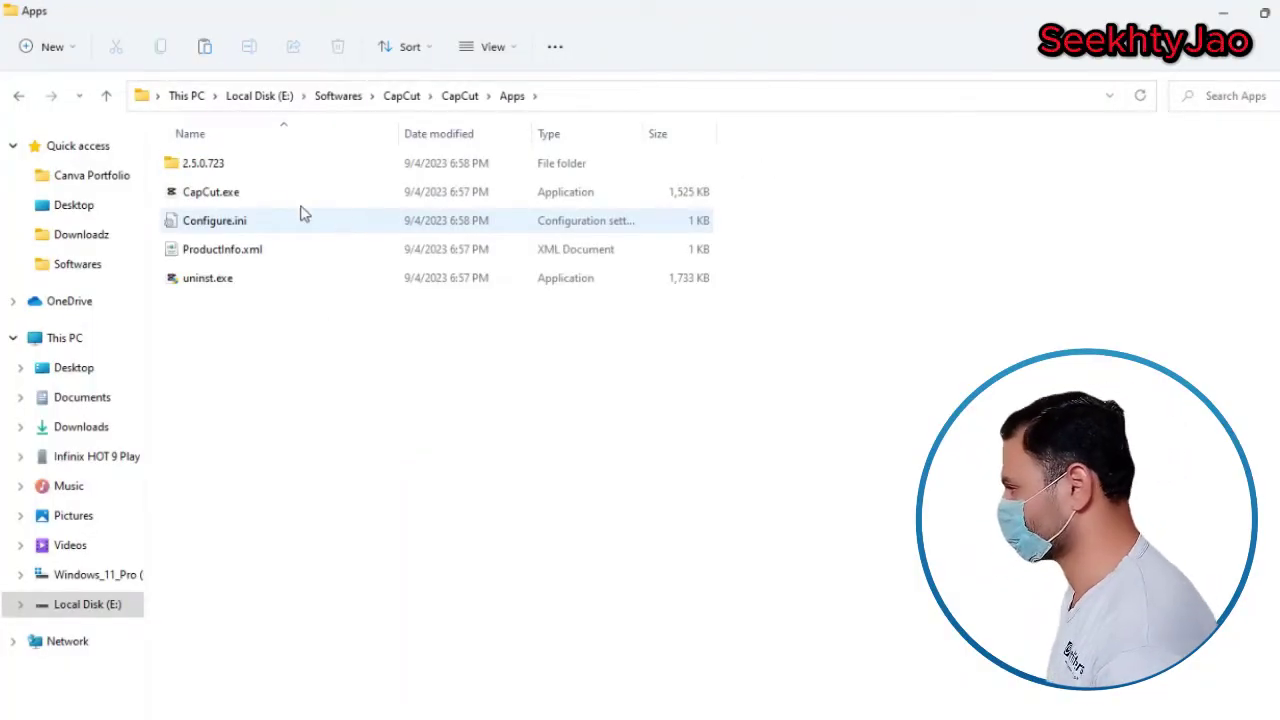
double_click(253, 195)
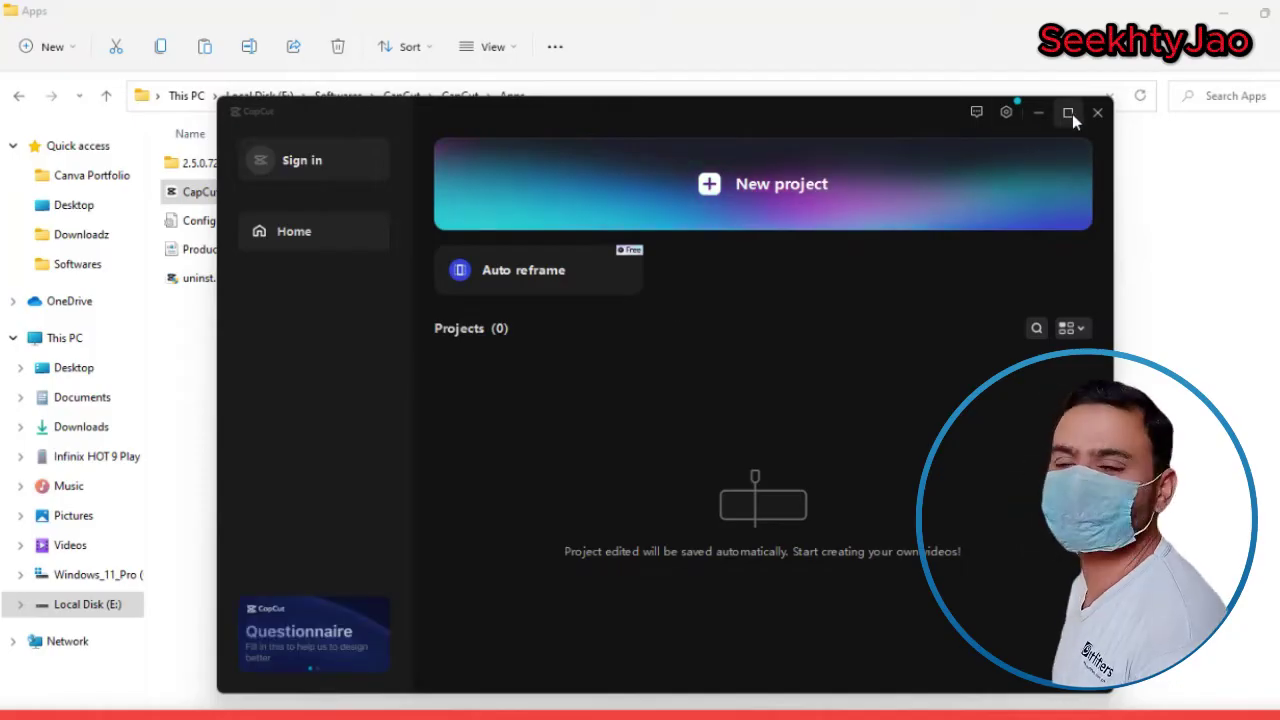
Maximize CapCut, create a new project, and advance through three tutorial tips.
click(1070, 113)
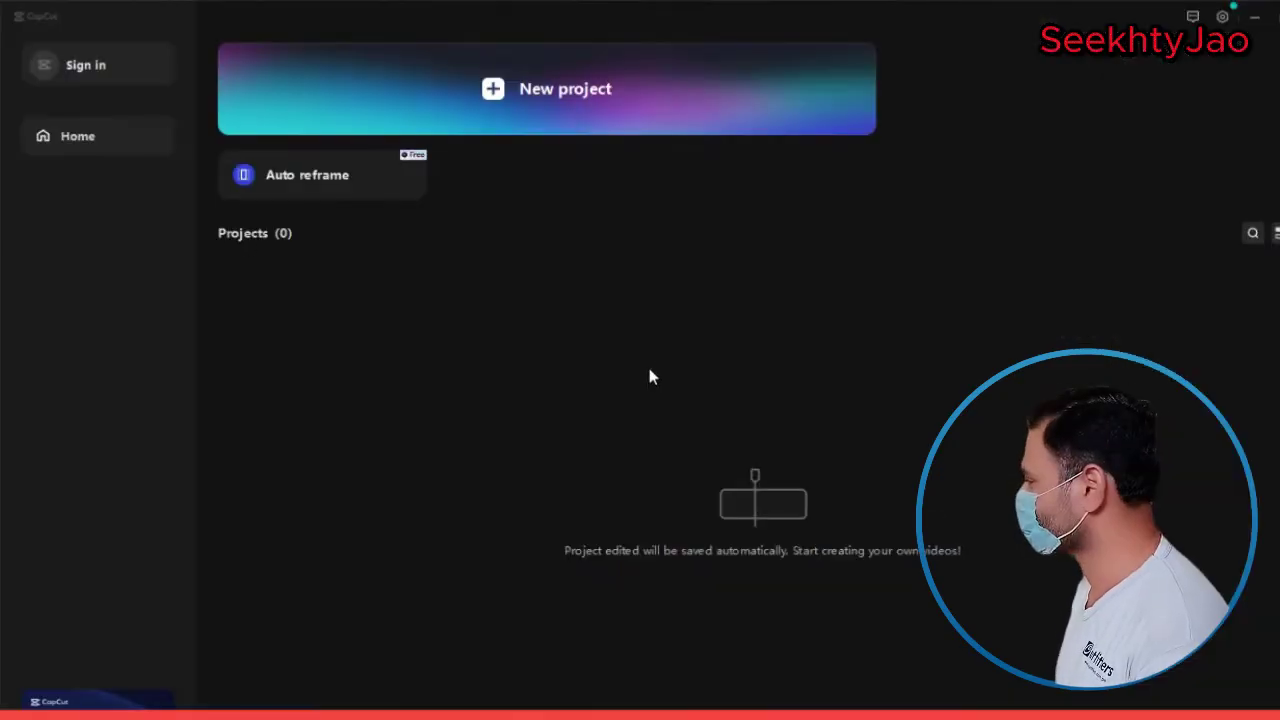
click(537, 98)
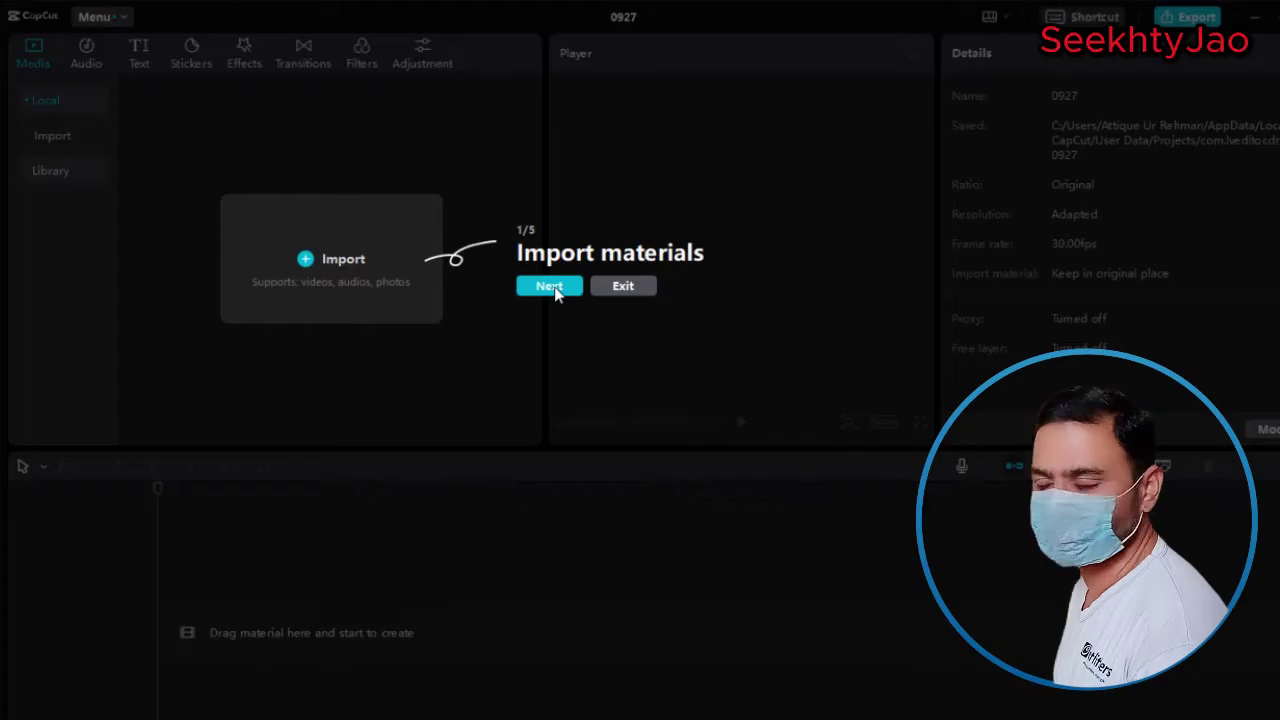
click(556, 290)
click(215, 368)
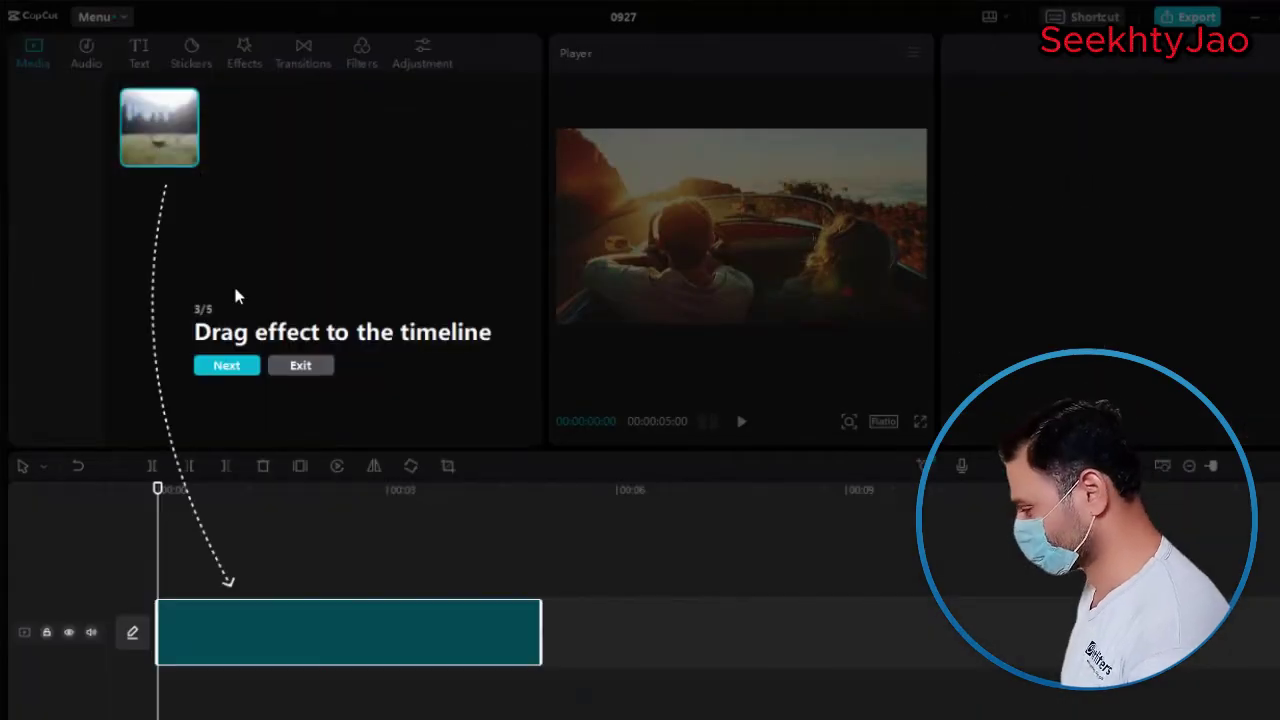
click(205, 362)
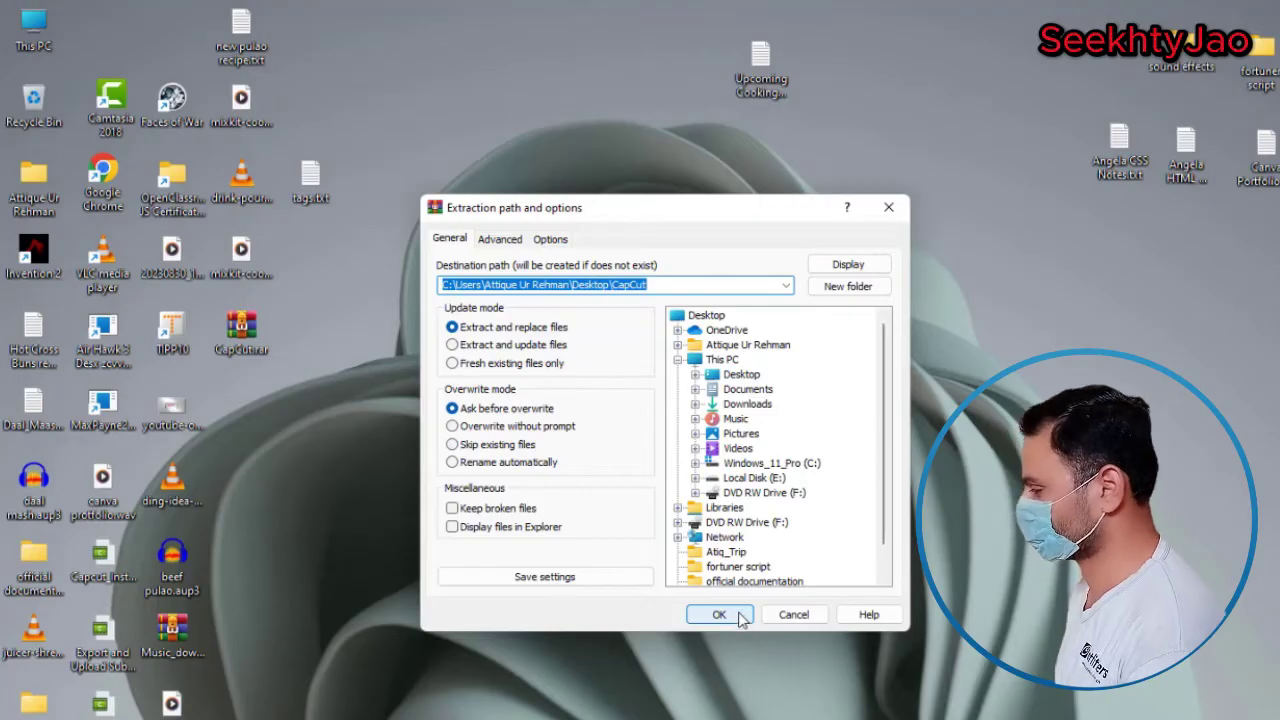
Overwrite the corrupt libcef.dll in the cef folder with the Desktop copy, then reopen the Apps folder.
click(738, 614)
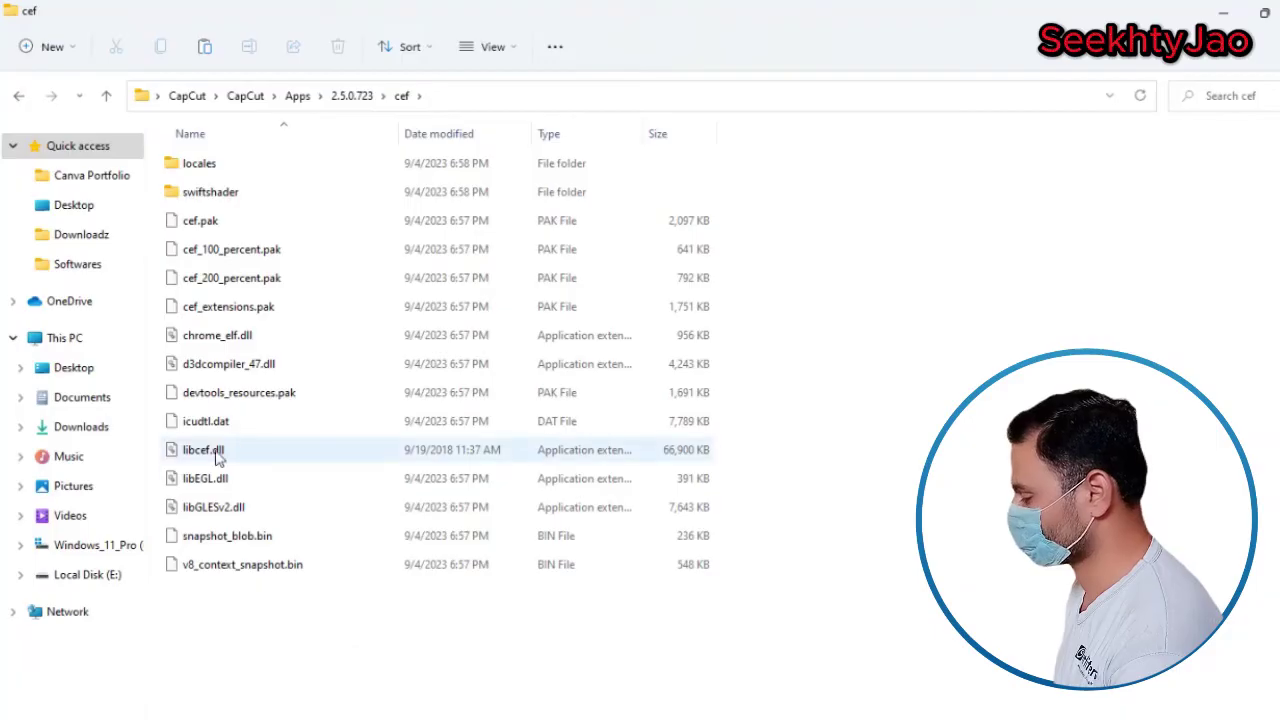
click(217, 449)
right_click(306, 662)
click(329, 672)
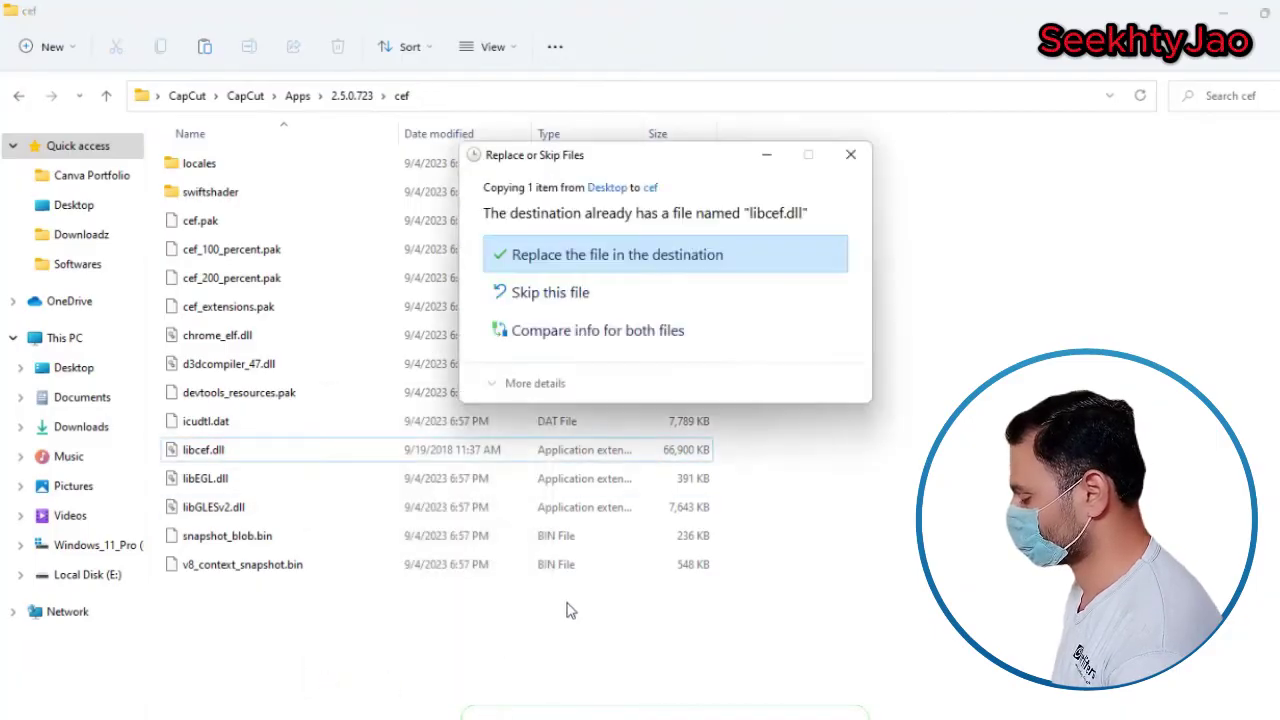
click(549, 254)
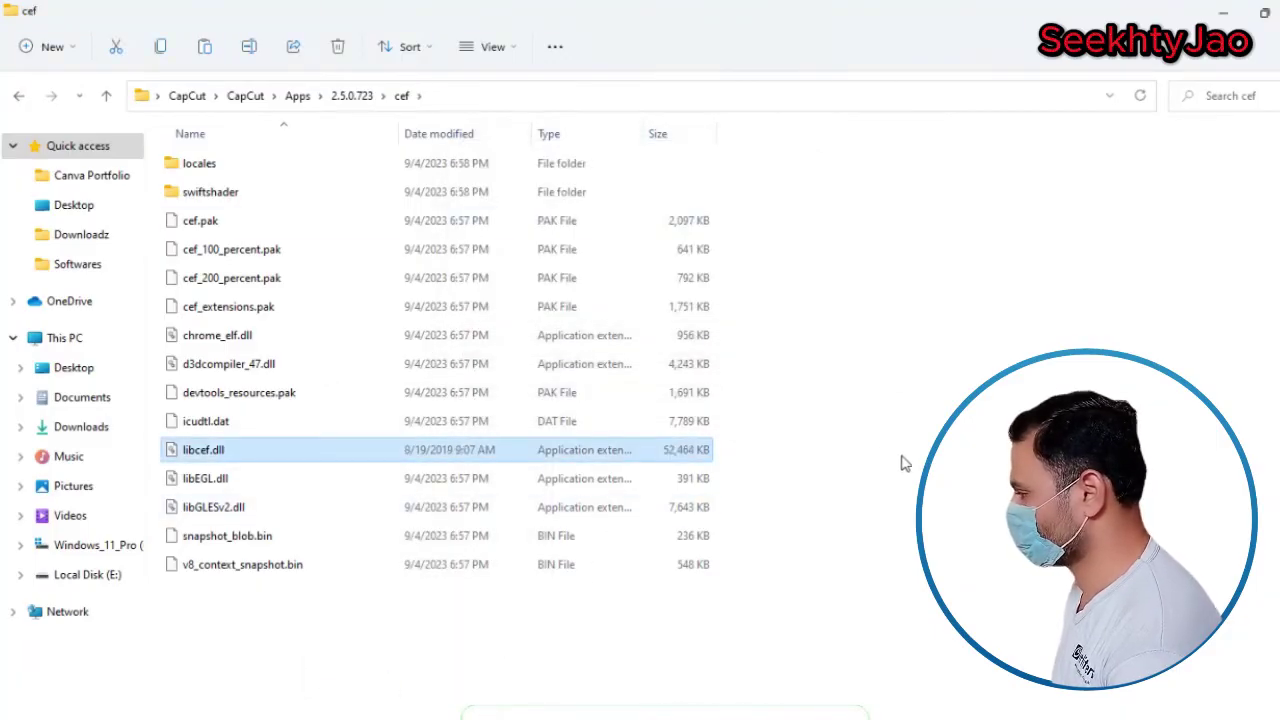
click(250, 97)
double_click(272, 168)
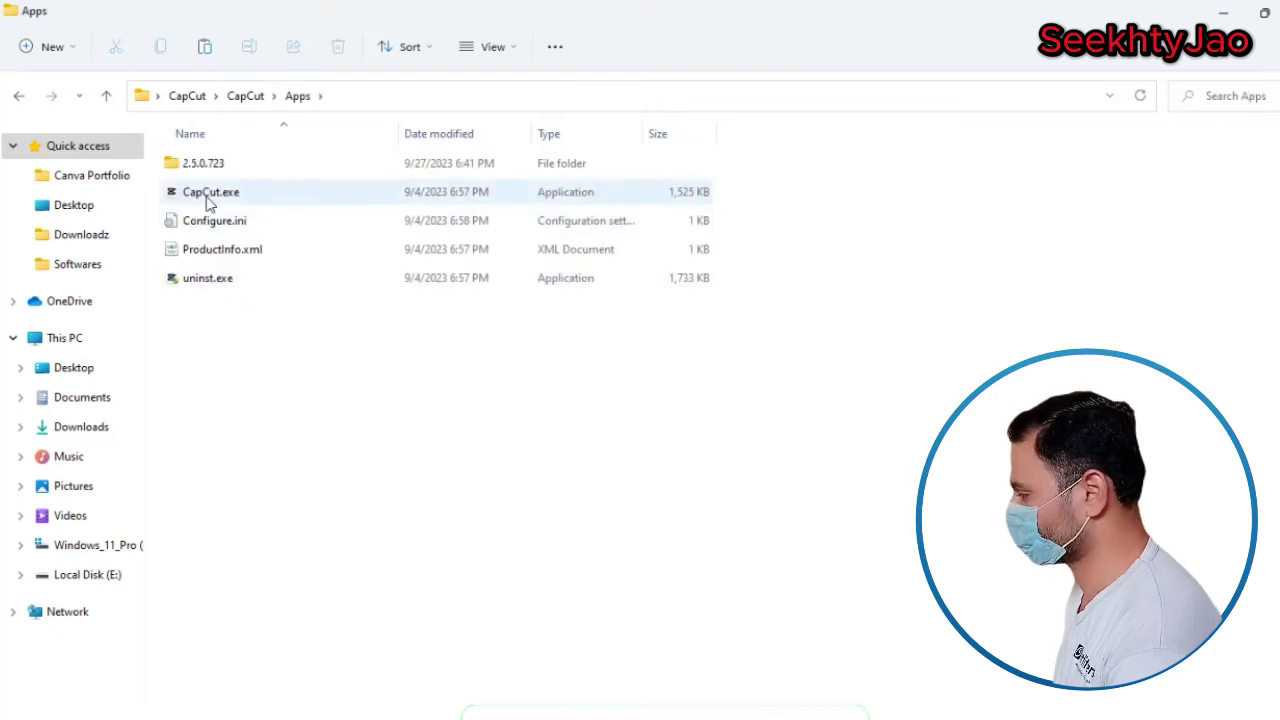
Send CapCut.exe from the Apps folder to Desktop (create shortcut).
right_click(218, 200)
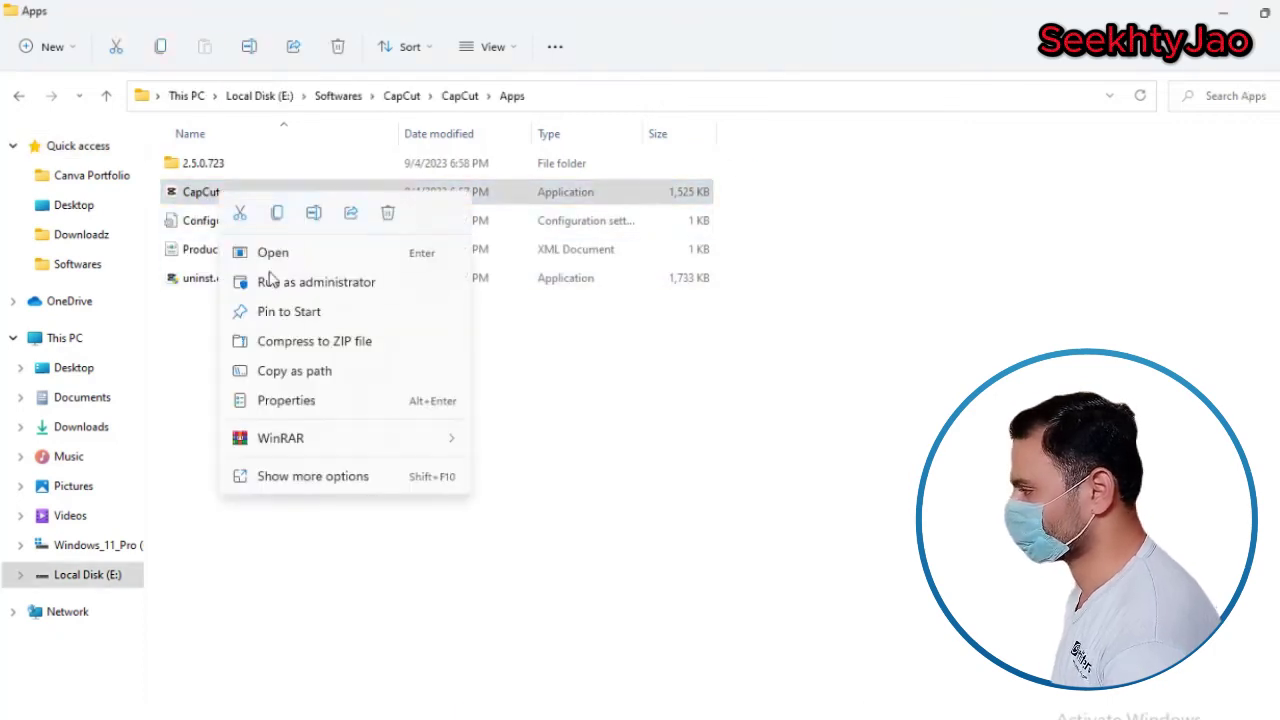
click(308, 478)
mouse_move(438, 323)
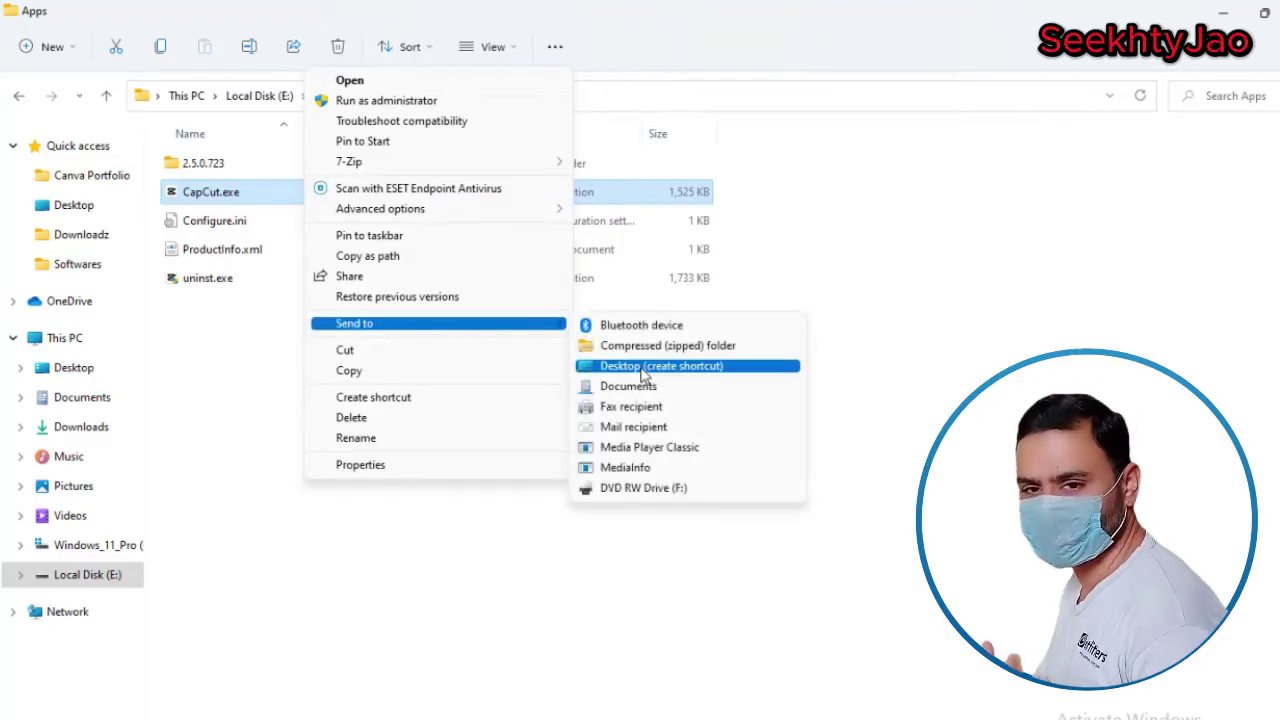
click(649, 369)
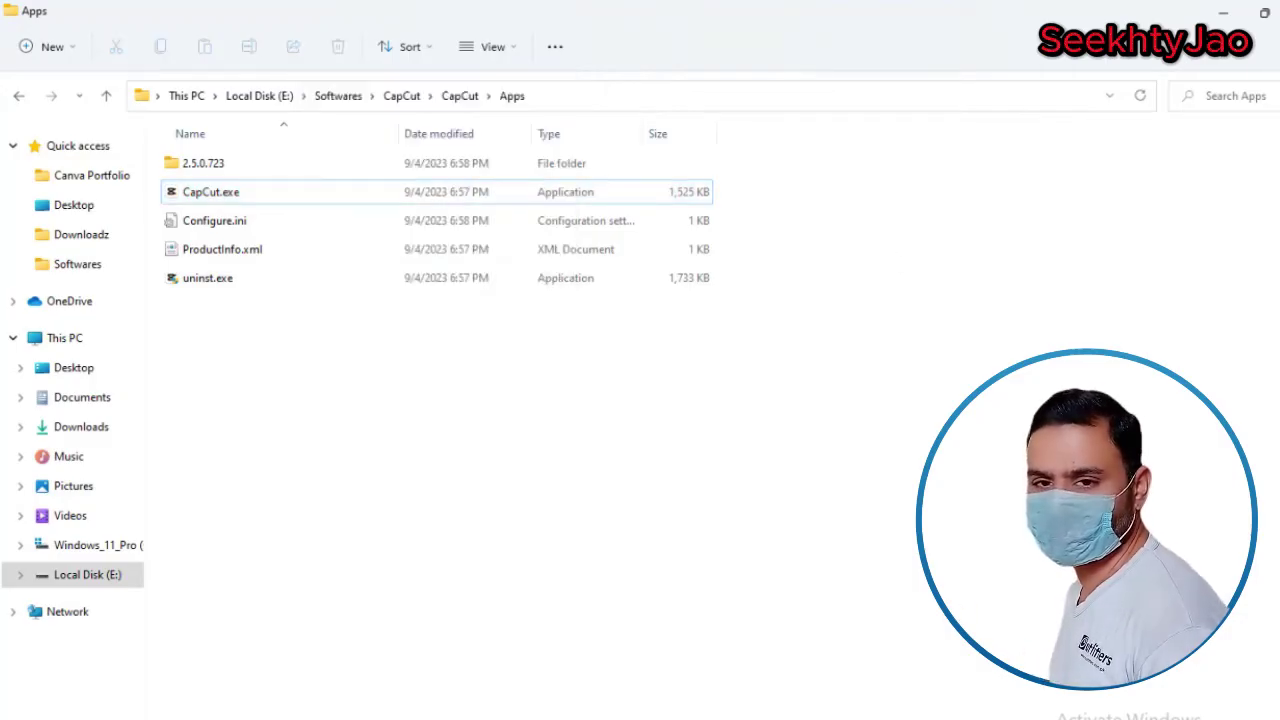